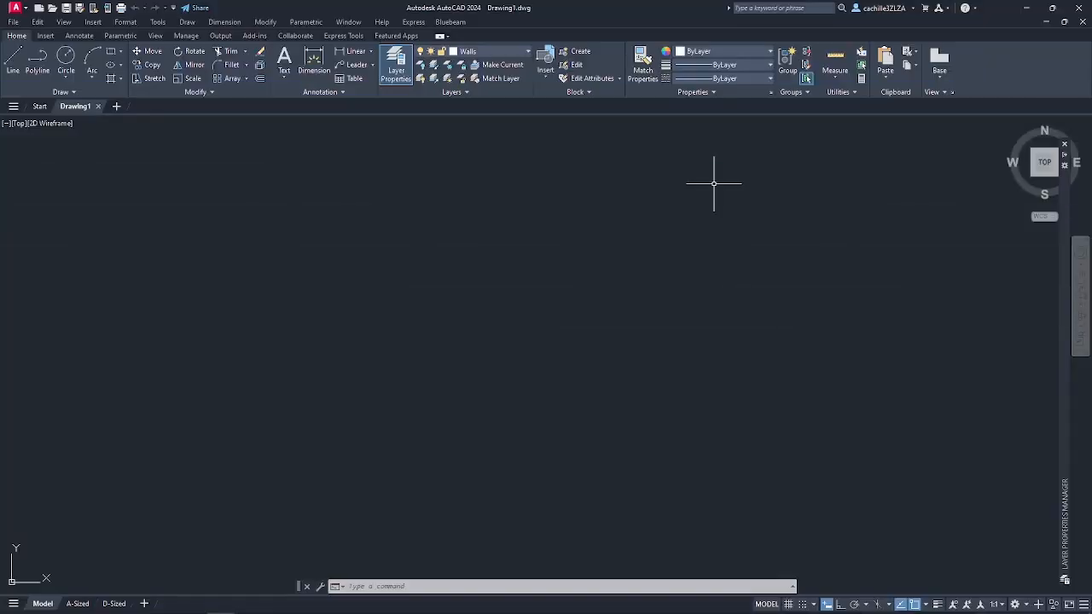
- Review the drawing's layer list and its dimension styles
left_click(518, 53)
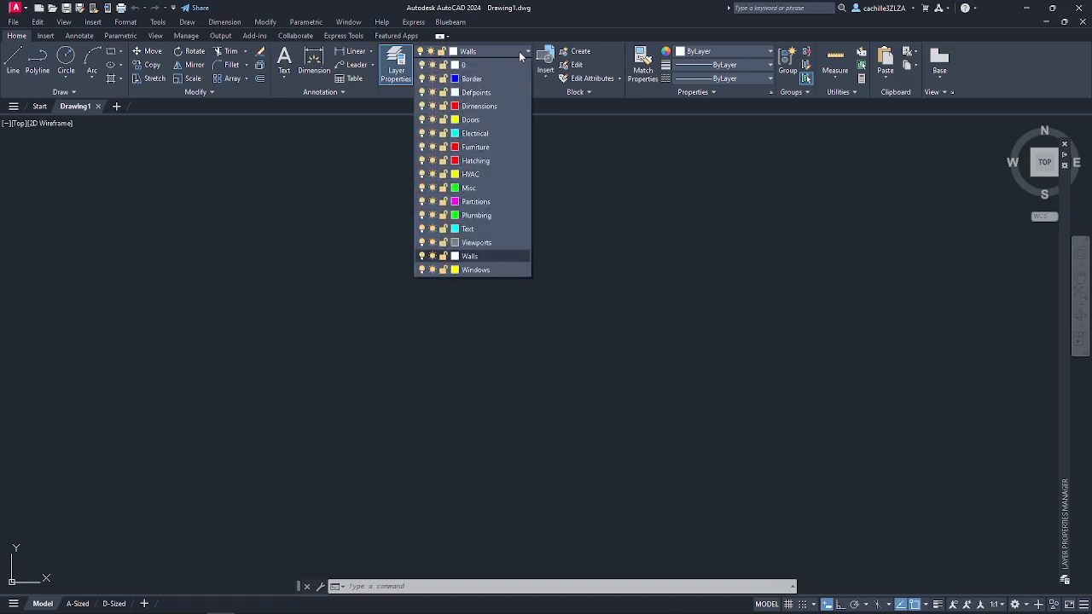
left_click(675, 170)
type("d")
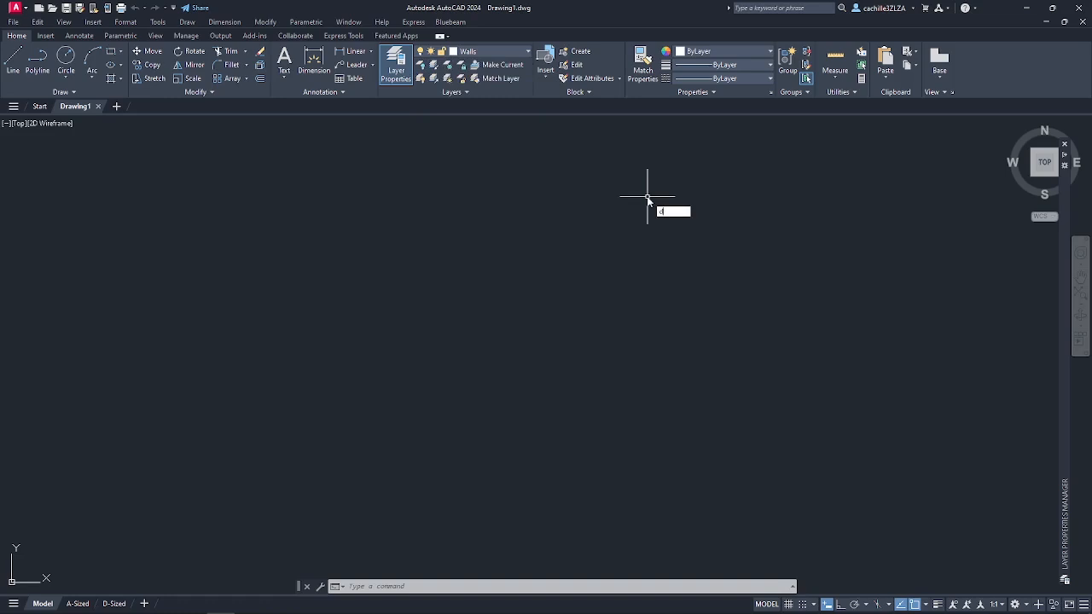
key("Return")
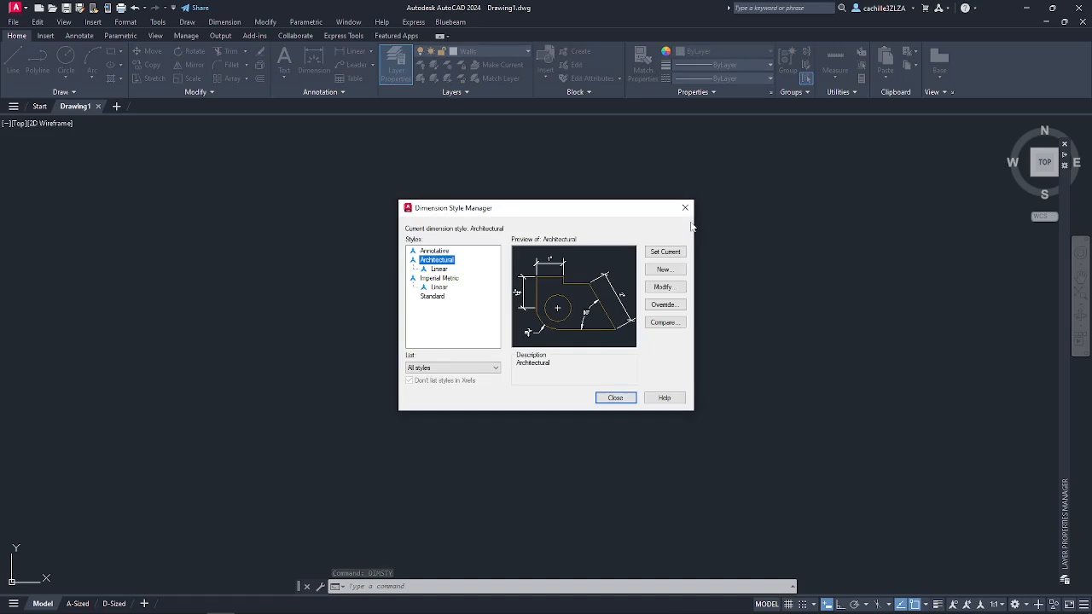
left_click(615, 398)
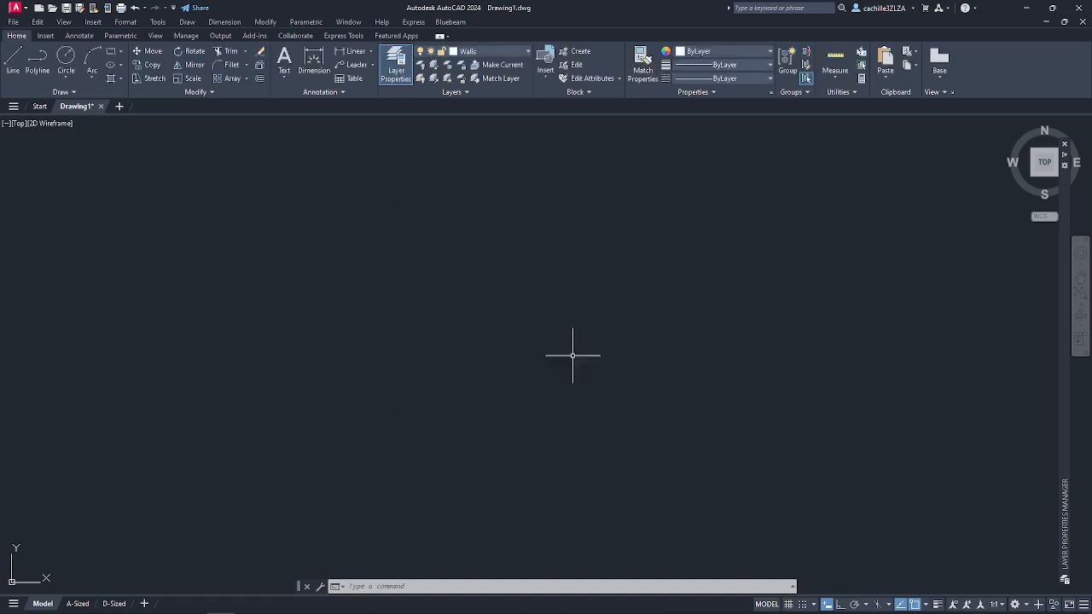
- Review the text styles defined in the drawing
left_click(80, 36)
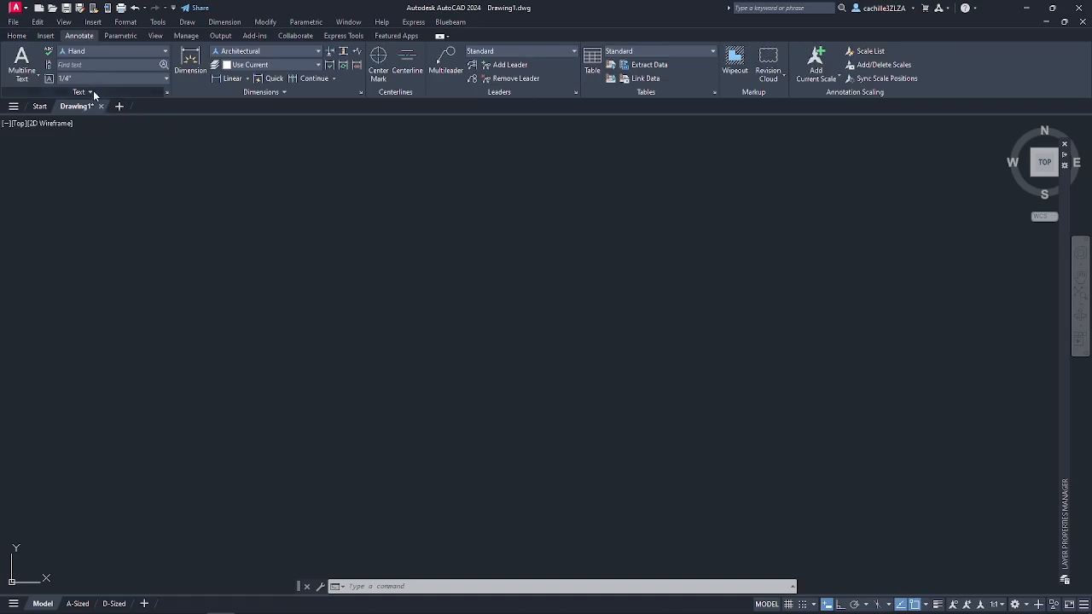
left_click(93, 90)
left_click(167, 133)
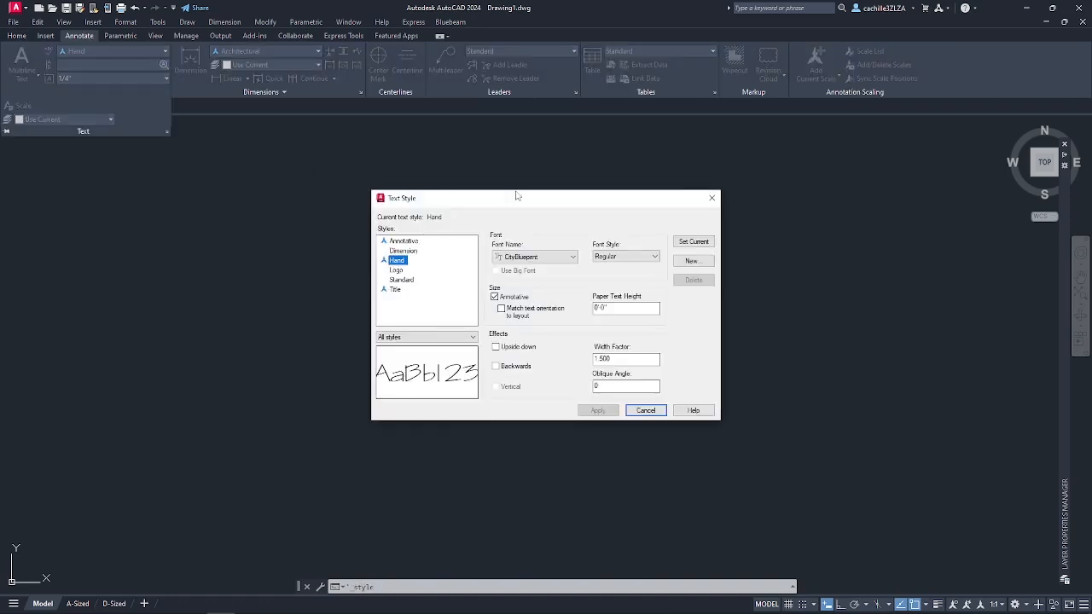
left_click(711, 197)
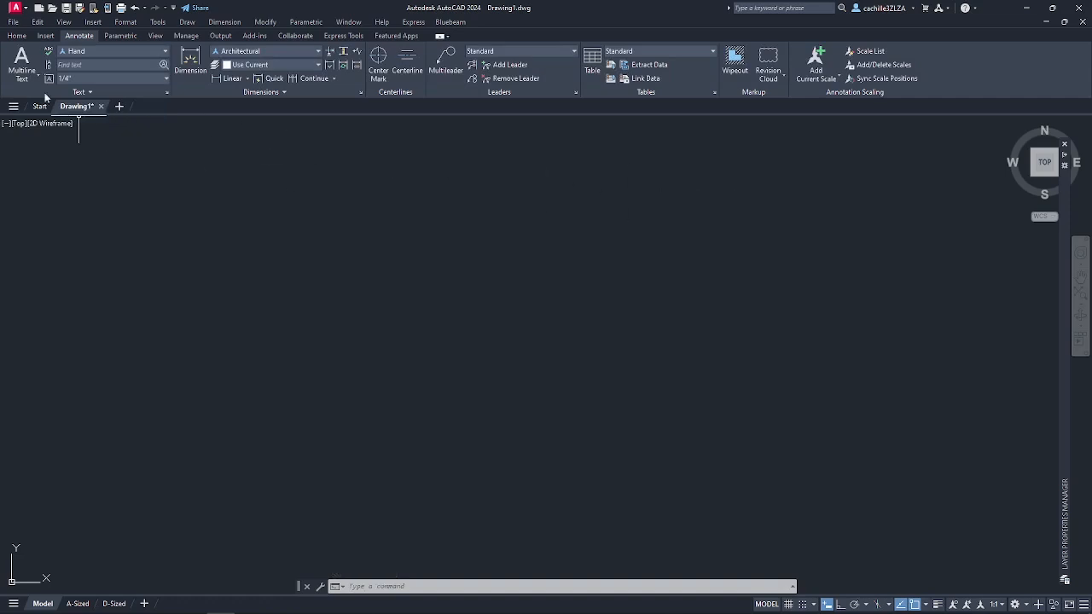
- Save the drawing as a drawing standards (DWS) file named Architectural Standards in the practice files folder
left_click(28, 8)
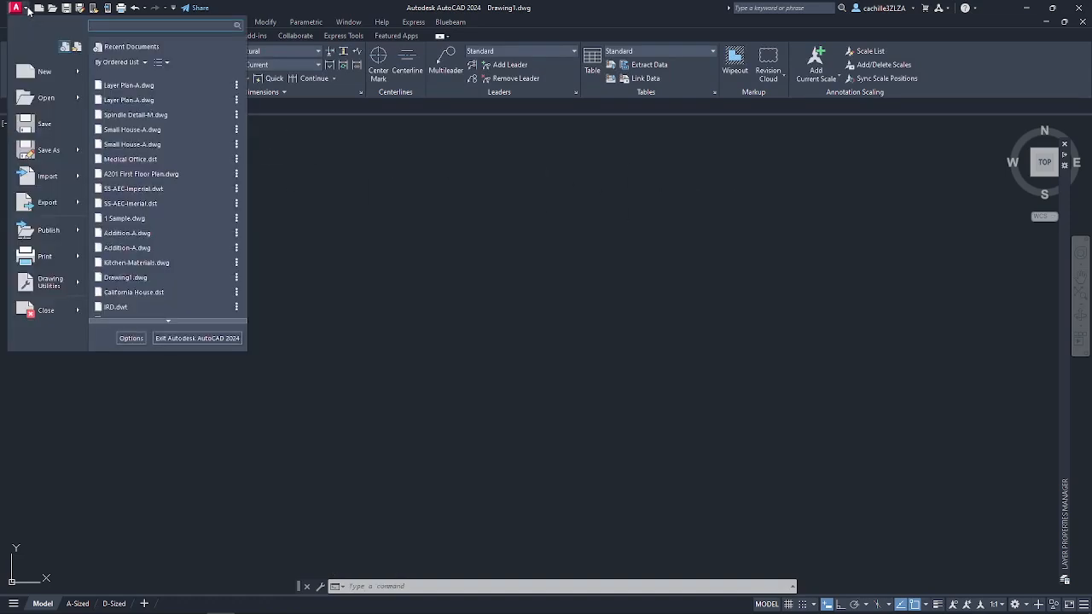
mouse_move(73, 155)
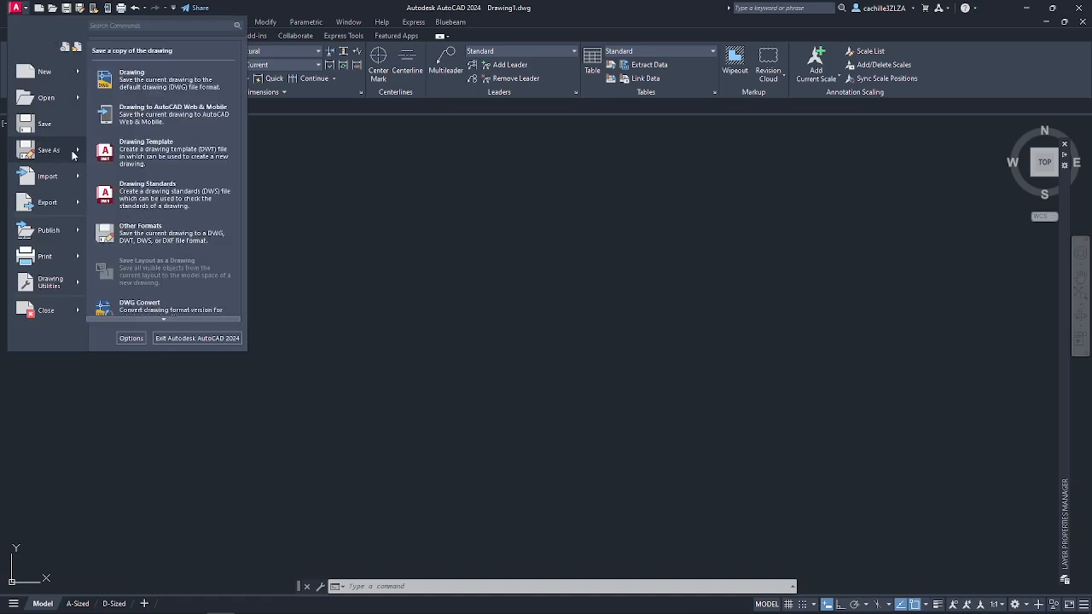
left_click(147, 192)
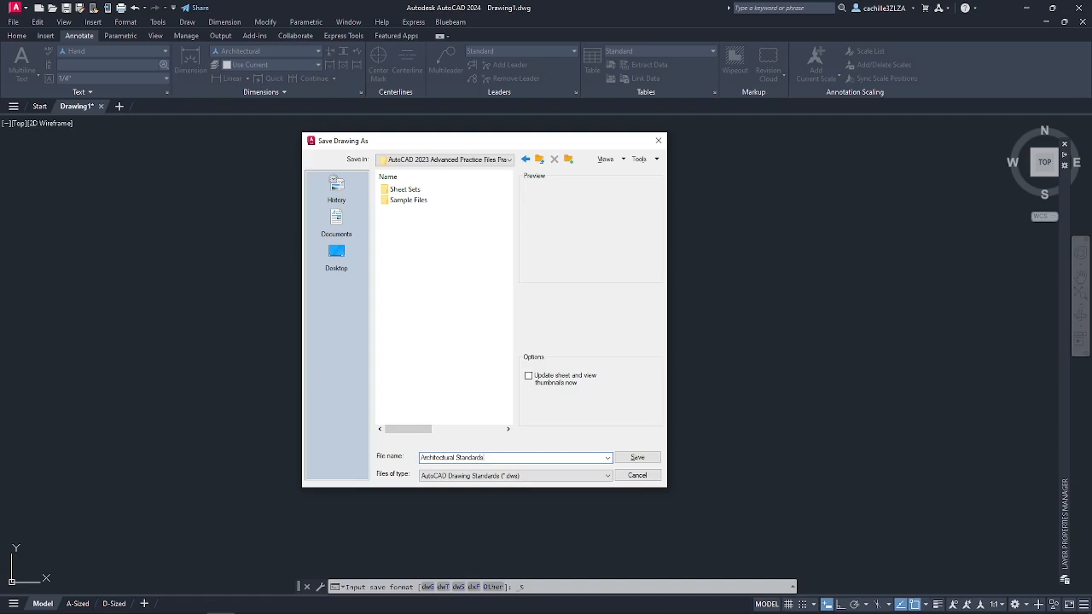
left_click(639, 458)
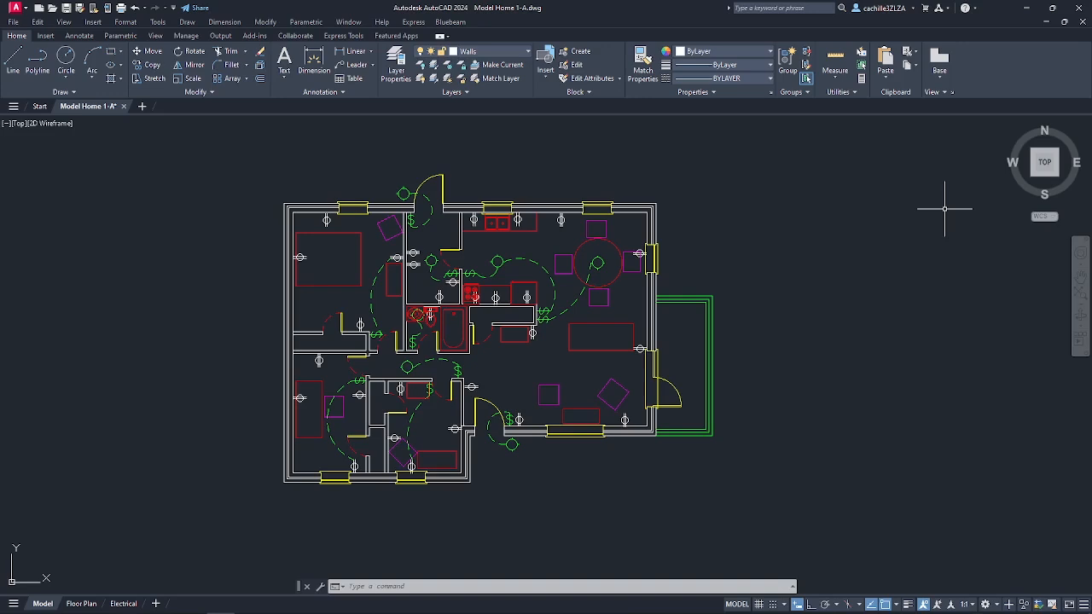
- Associate the Architectural Standards.dws file with the Model Home 1-A drawing
left_click(187, 37)
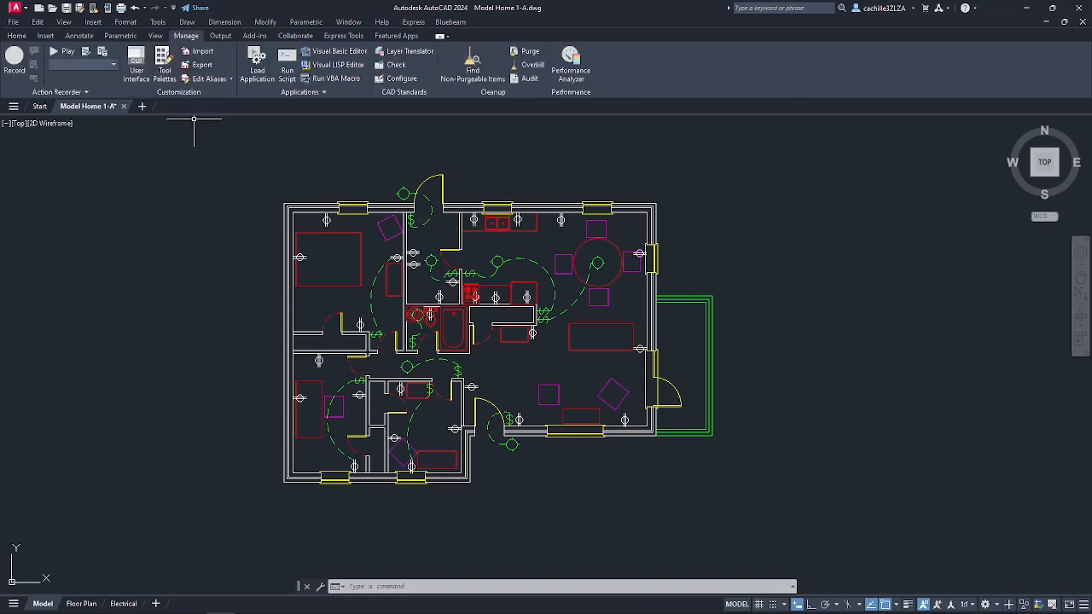
left_click(395, 79)
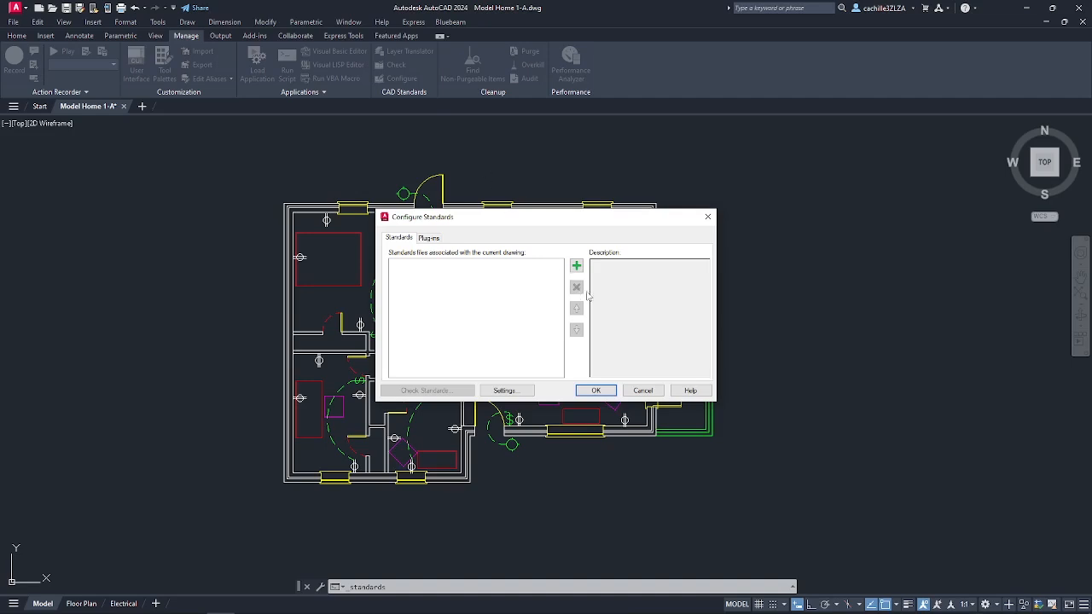
left_click(576, 265)
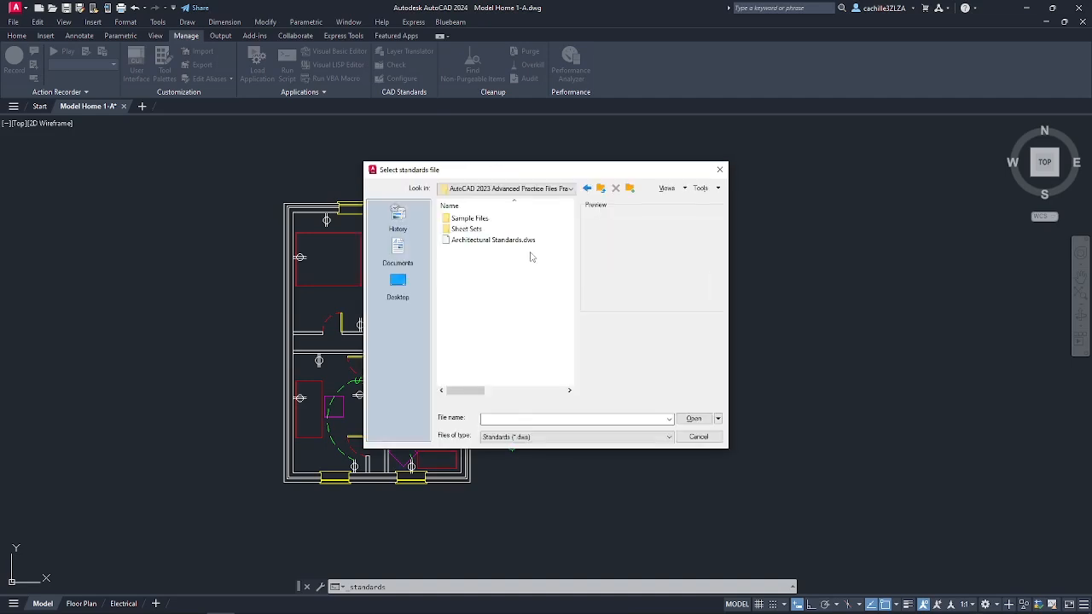
left_click(531, 240)
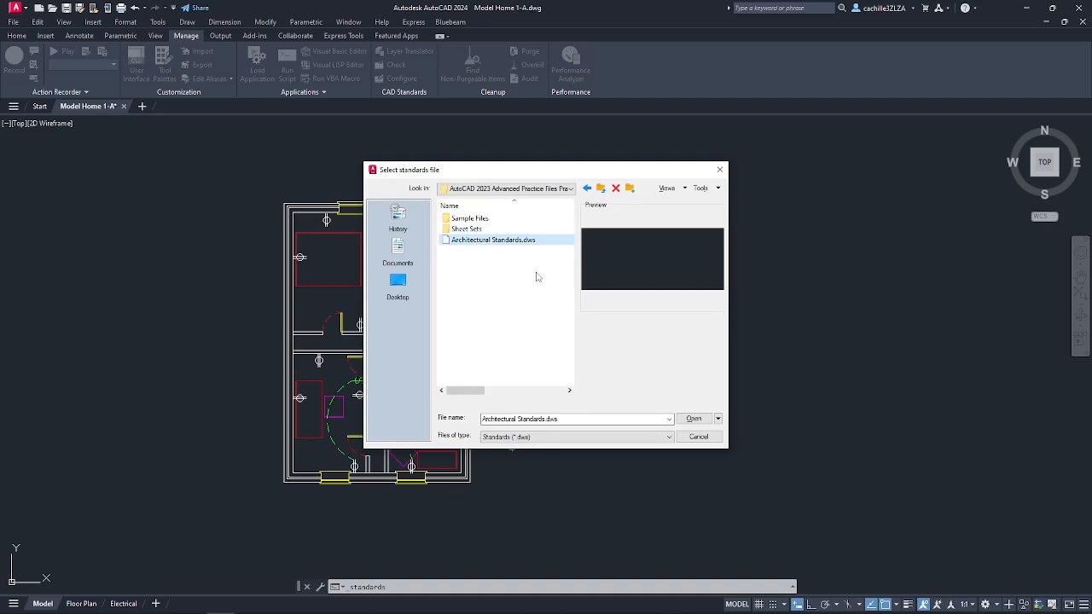
left_click(694, 419)
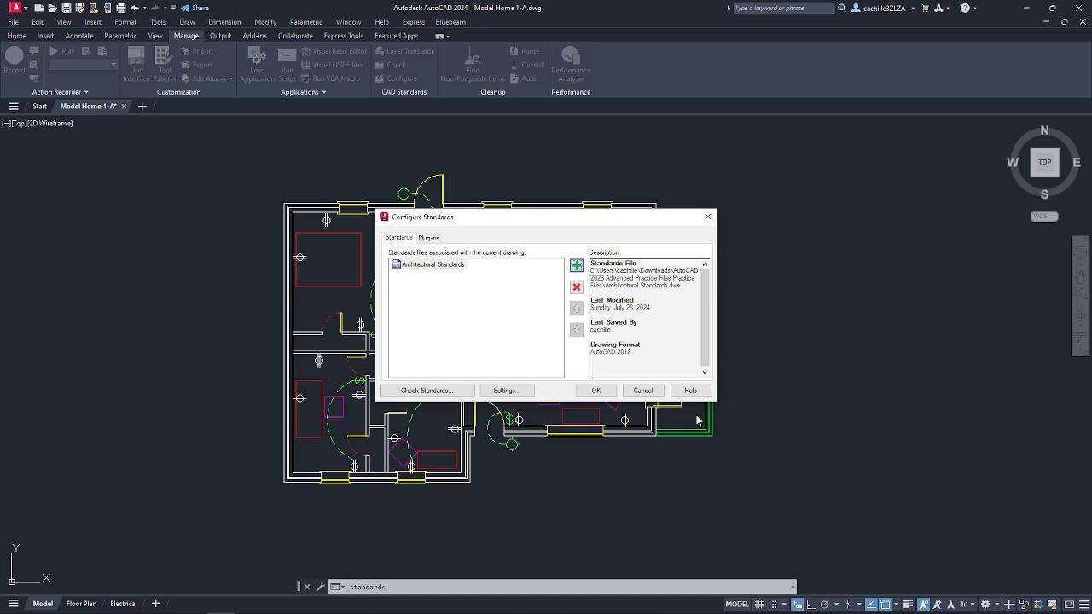
- Exclude linetypes from the standards checking plug-ins and accept the standards configuration
left_click(429, 238)
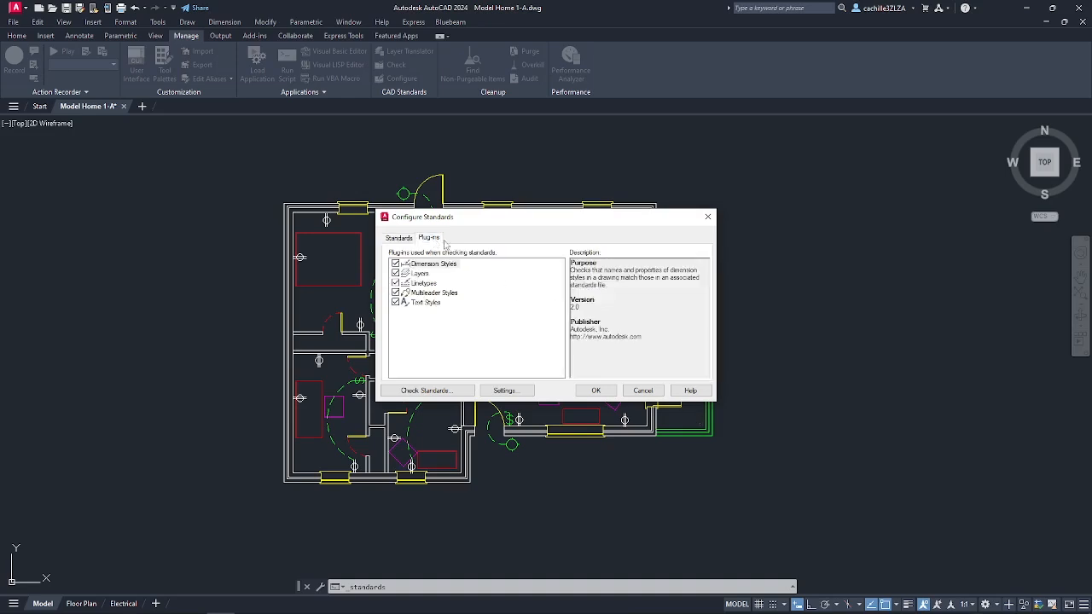
left_click(396, 283)
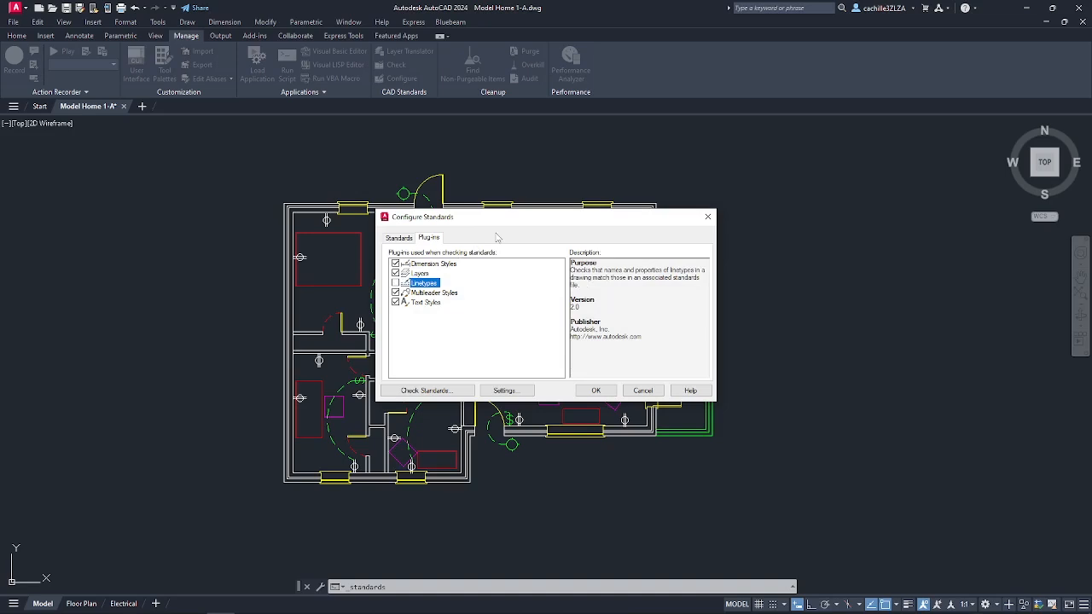
left_click(595, 390)
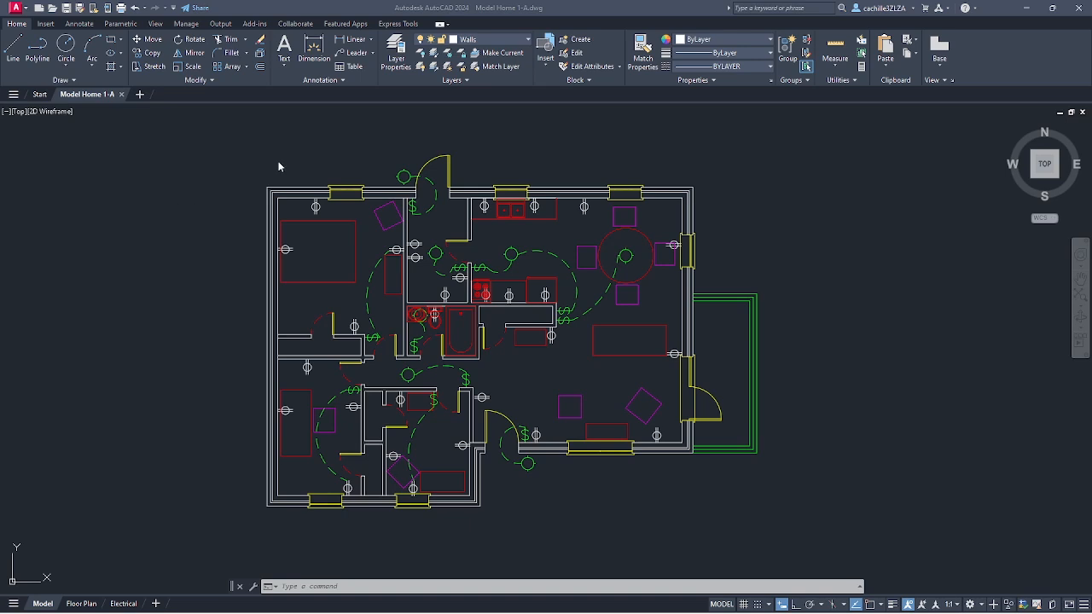
- Examine the CAD standards notification and check settings for the Model Home 1-A drawing
left_click(518, 42)
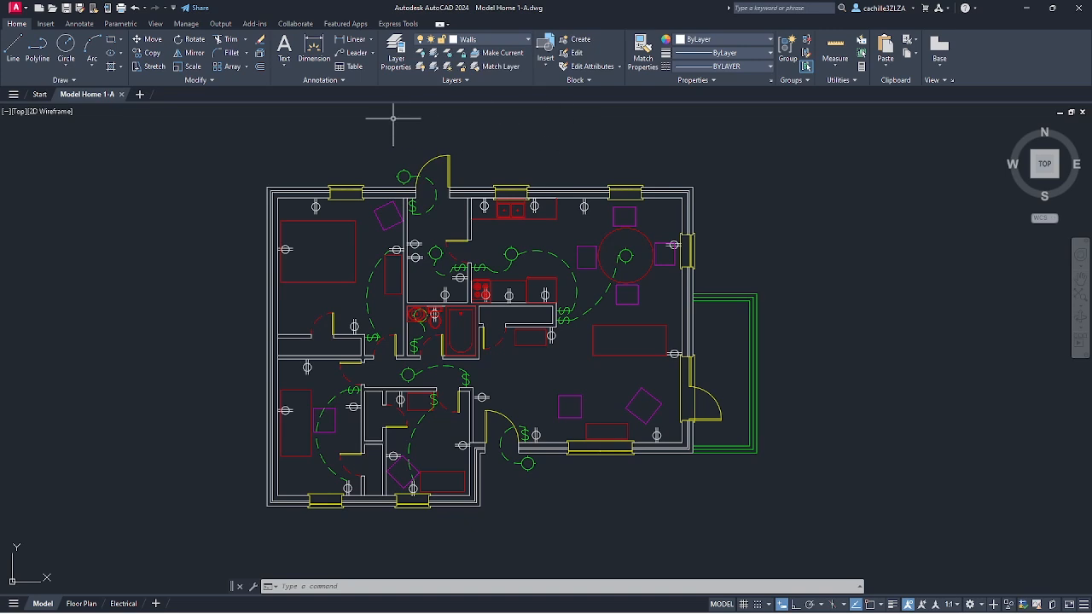
left_click(192, 29)
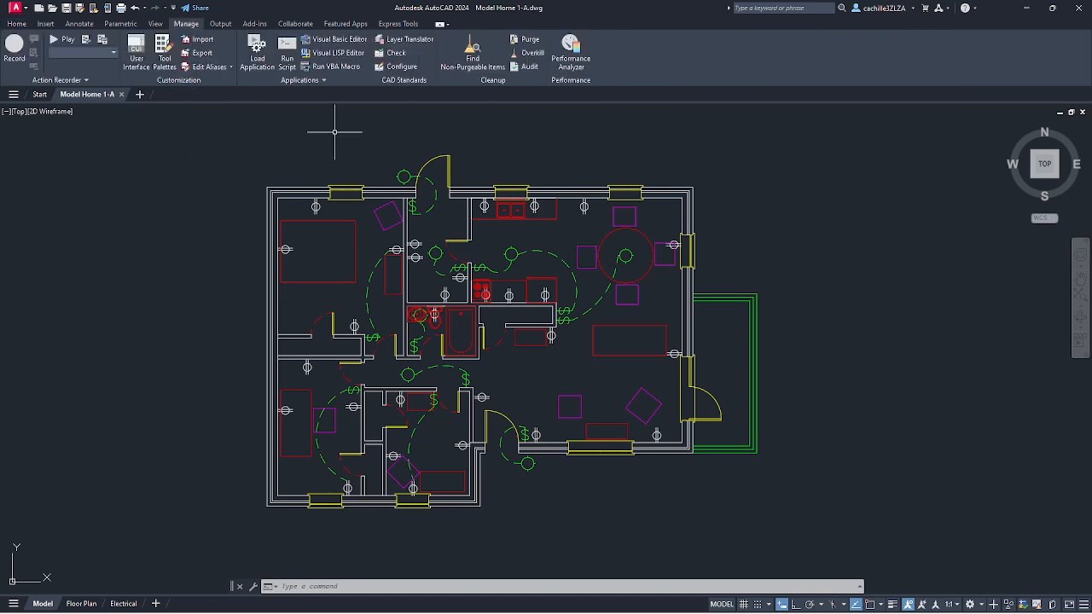
left_click(401, 66)
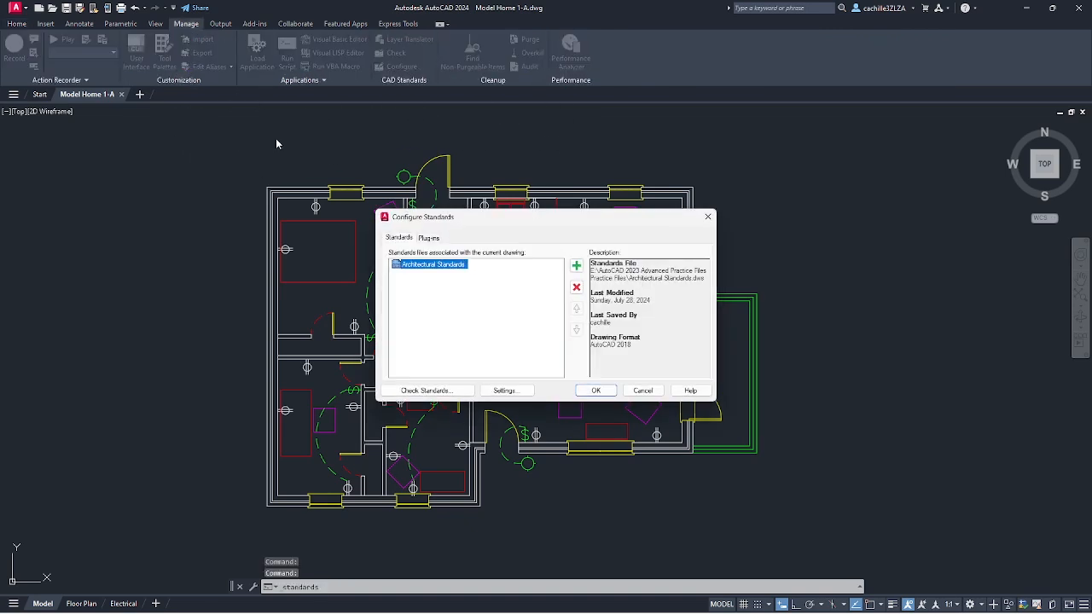
left_click(509, 391)
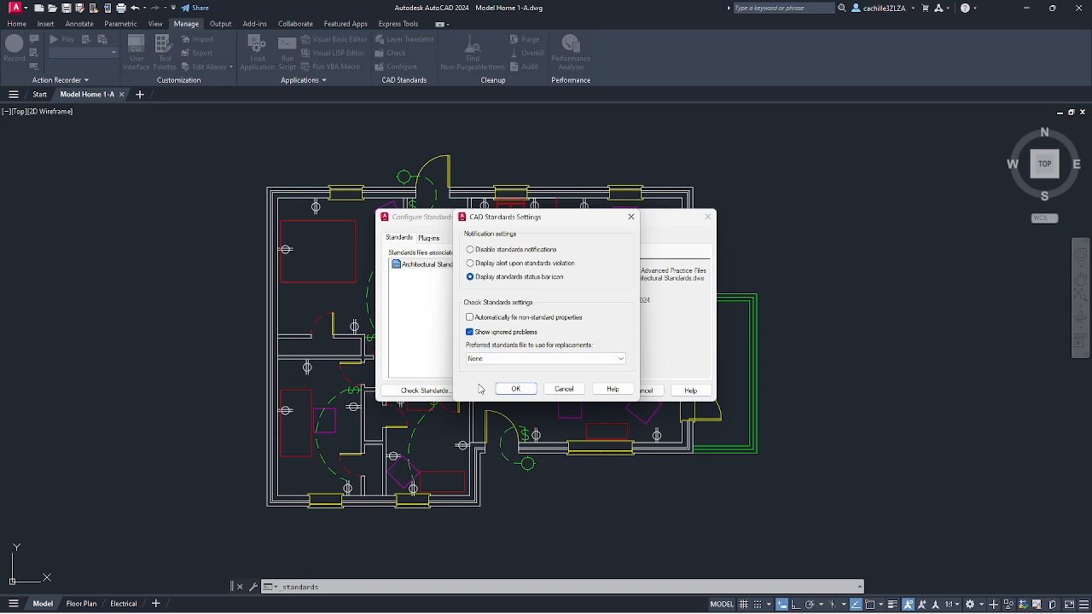
left_click(516, 389)
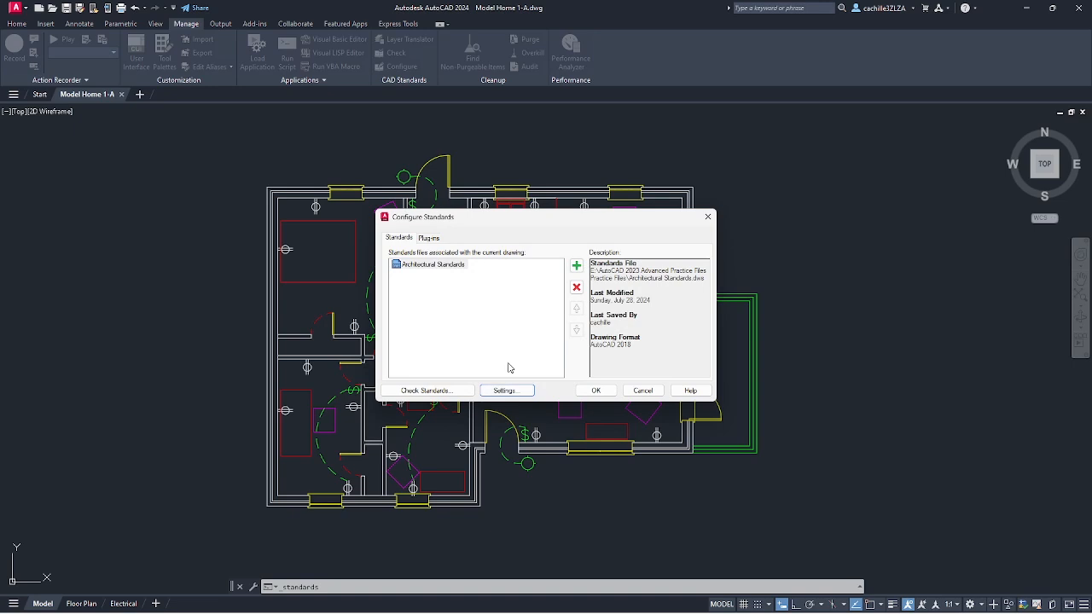
left_click(595, 391)
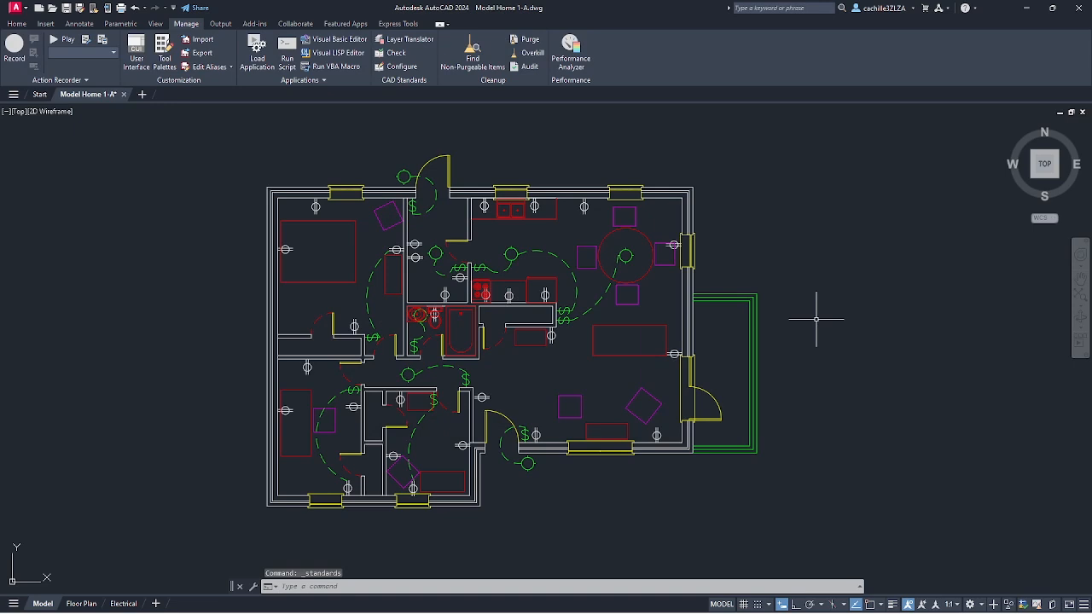
- Check the drawing against its standards file and fix the non-standard Architectural dimension style with the standard Architectural style
left_click(394, 53)
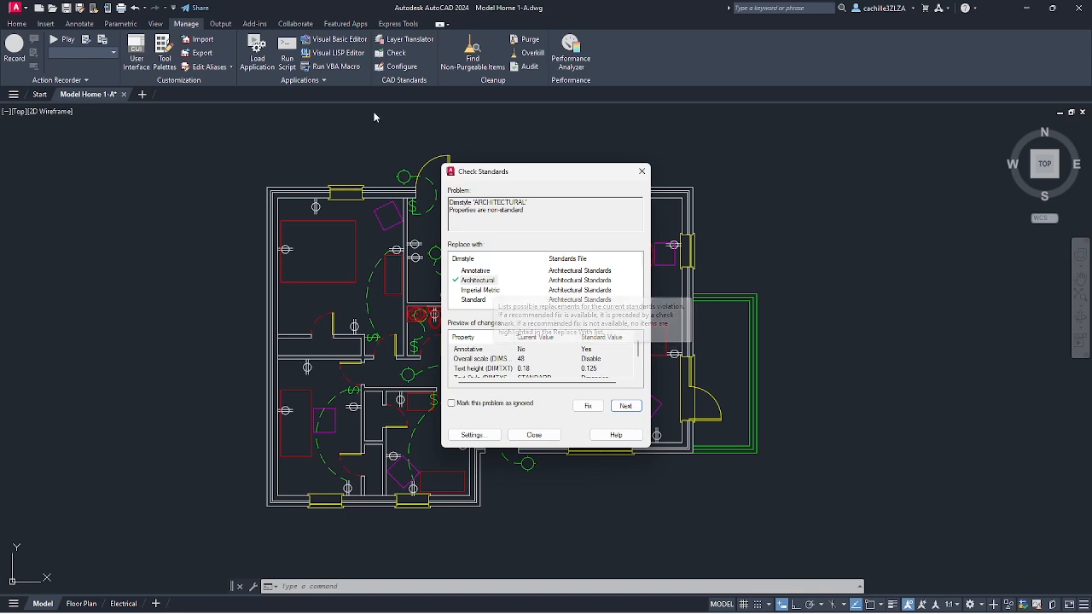
left_click(589, 406)
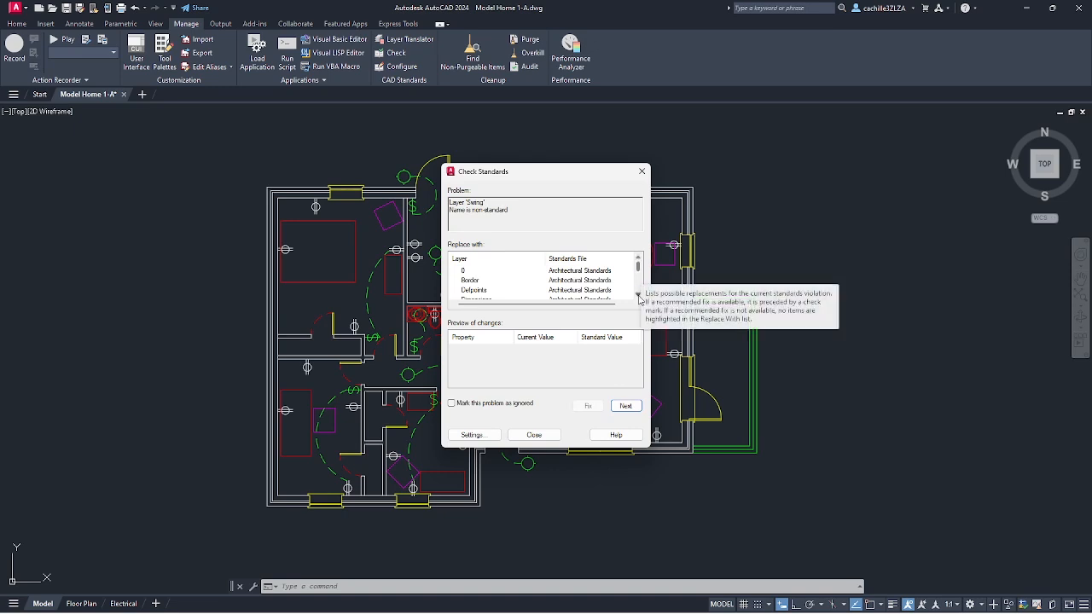
- Replace the non-standard Swing layer with the standard Doors layer
left_click(638, 295)
left_click(639, 295)
left_click(638, 295)
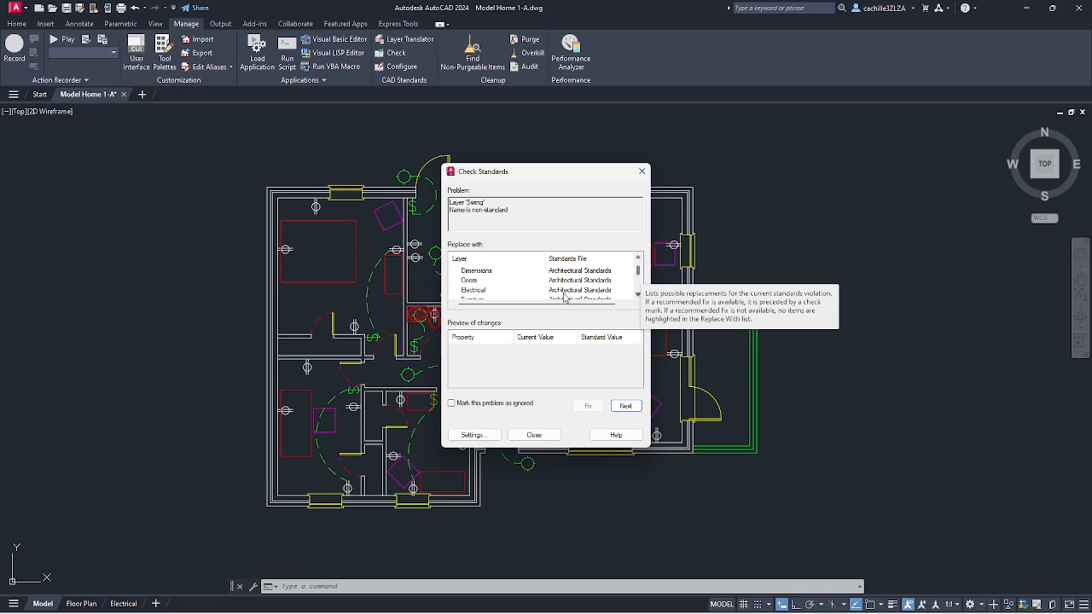
left_click(469, 281)
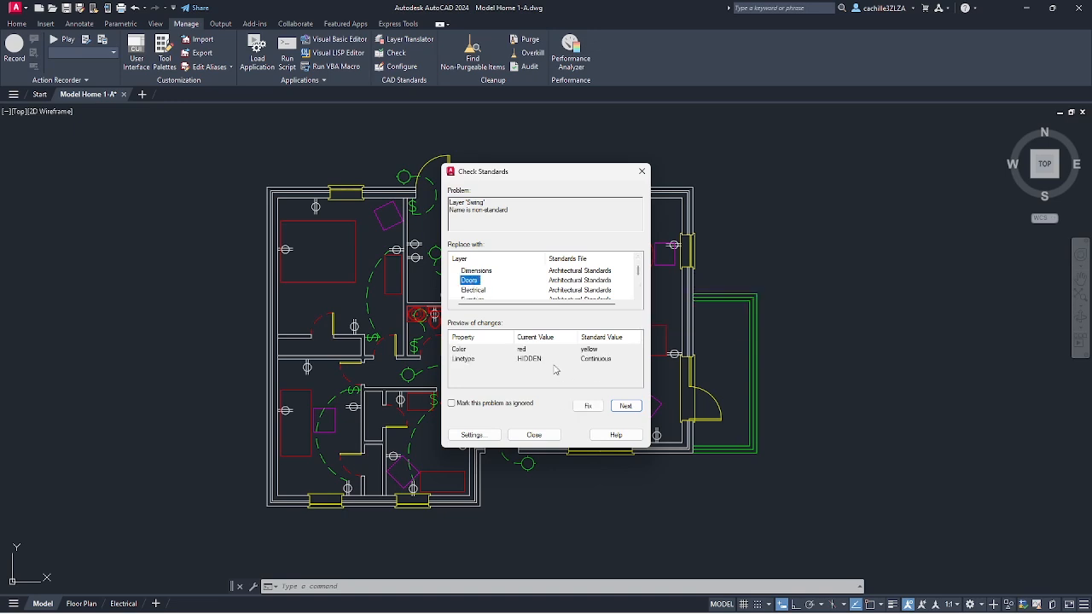
left_click(588, 406)
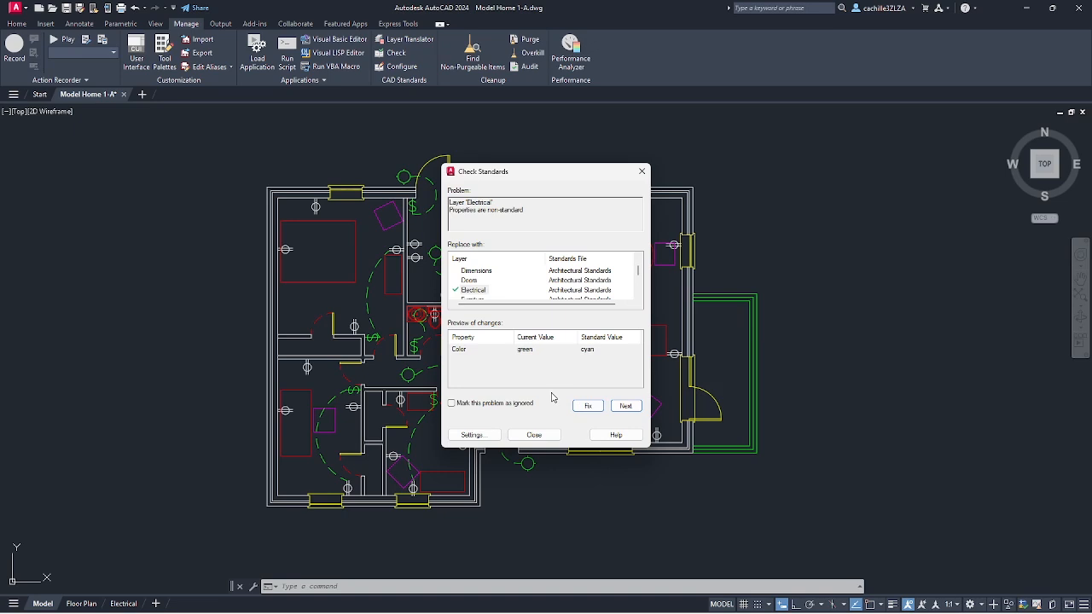
- Apply the standard properties to the Electrical and Plumbing layers, skipping the Balcony layer
left_click(588, 407)
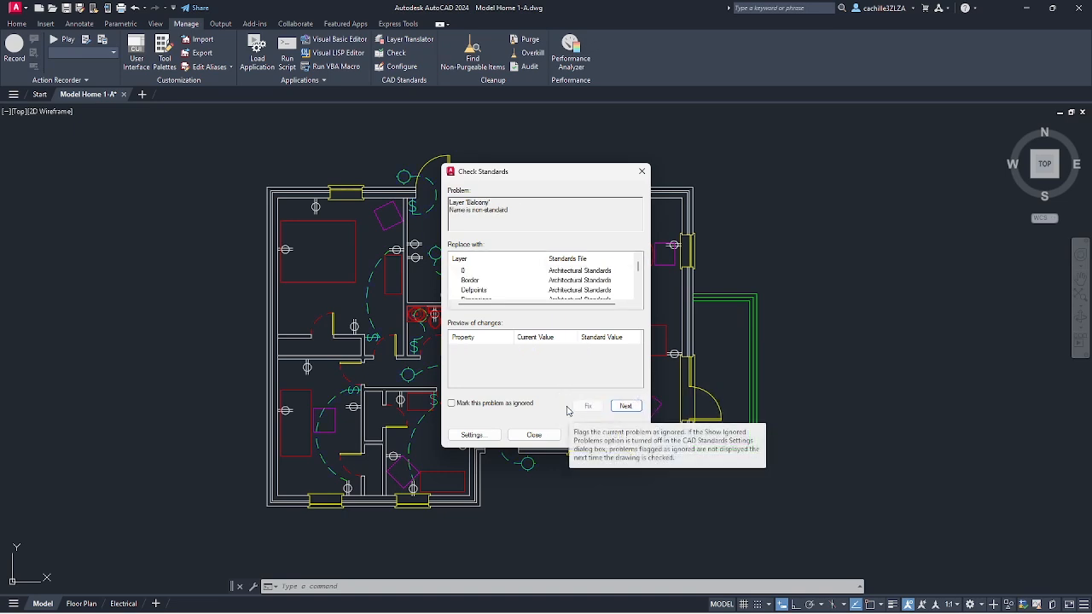
left_click(626, 406)
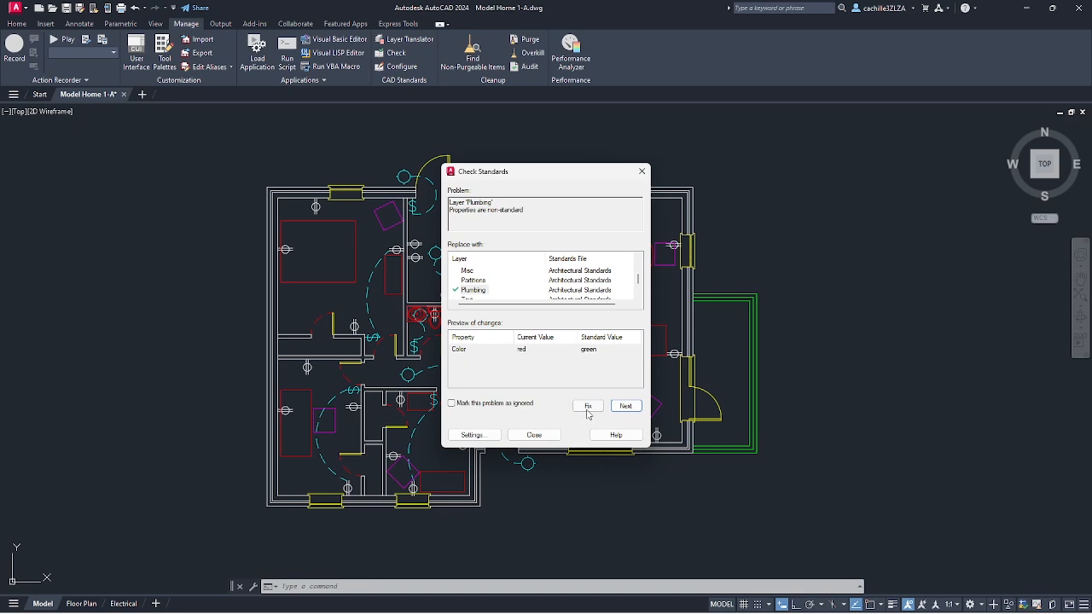
left_click(588, 406)
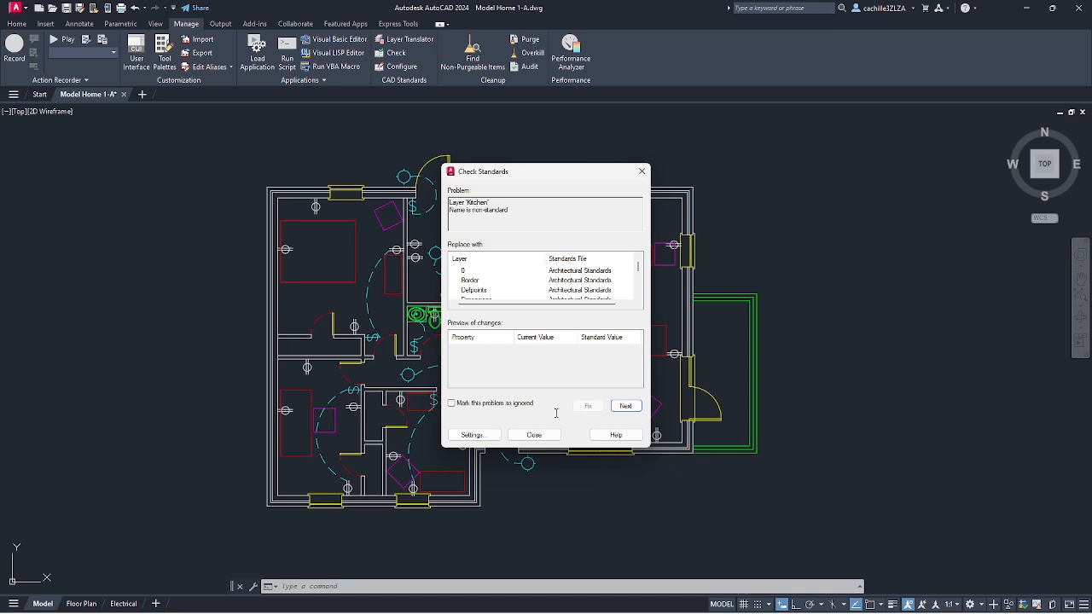
- Skip the Kitchen layer and replace the non-standard Chairs layer with the standard Furniture layer
left_click(626, 406)
left_click(638, 295)
left_click(638, 295)
left_click(638, 296)
left_click(639, 295)
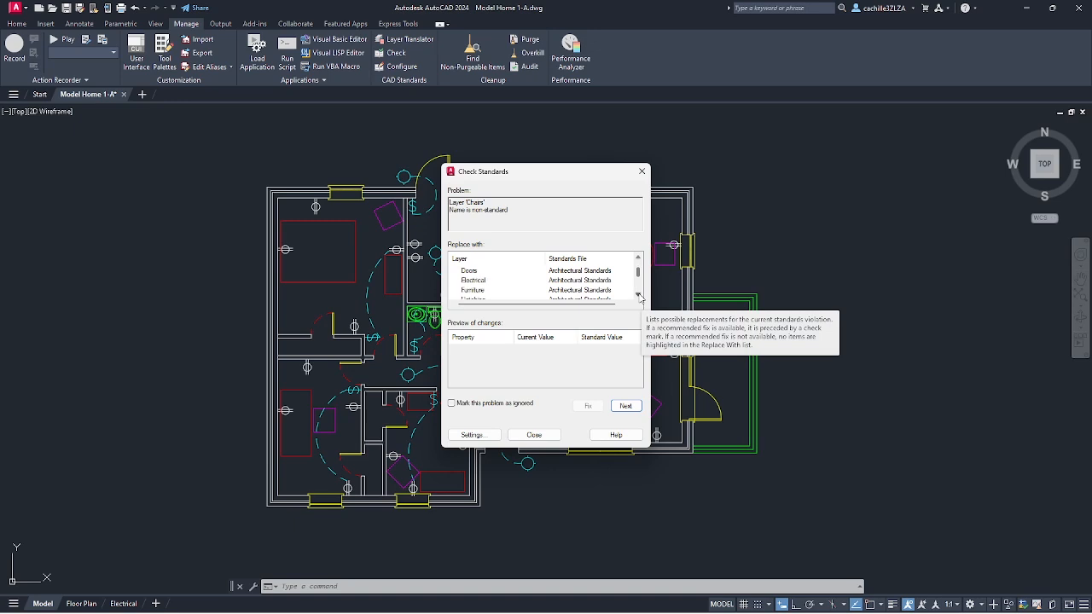
left_click(638, 295)
left_click(476, 281)
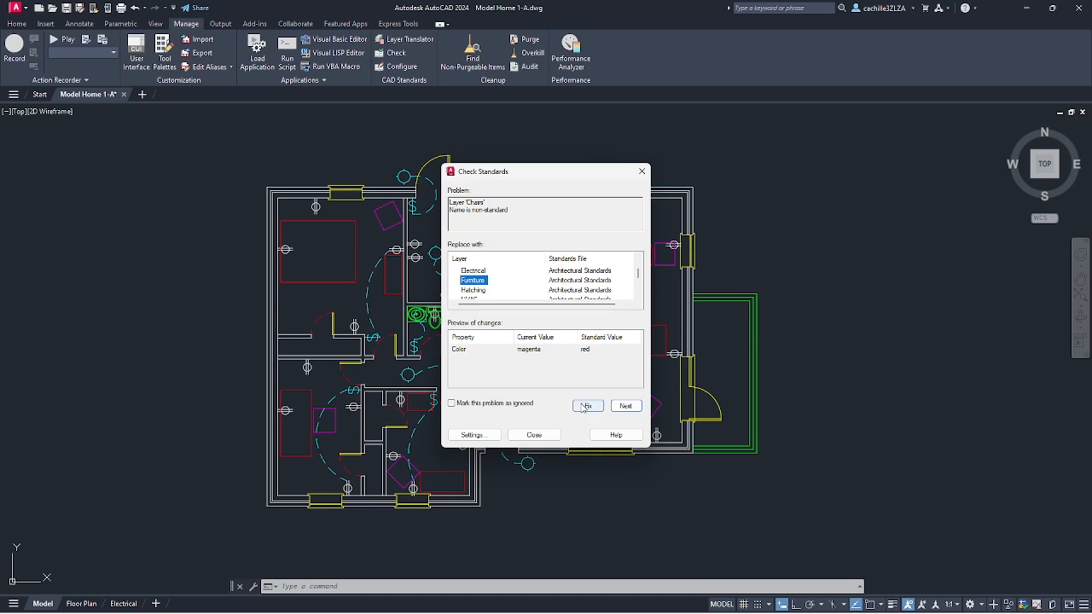
left_click(584, 407)
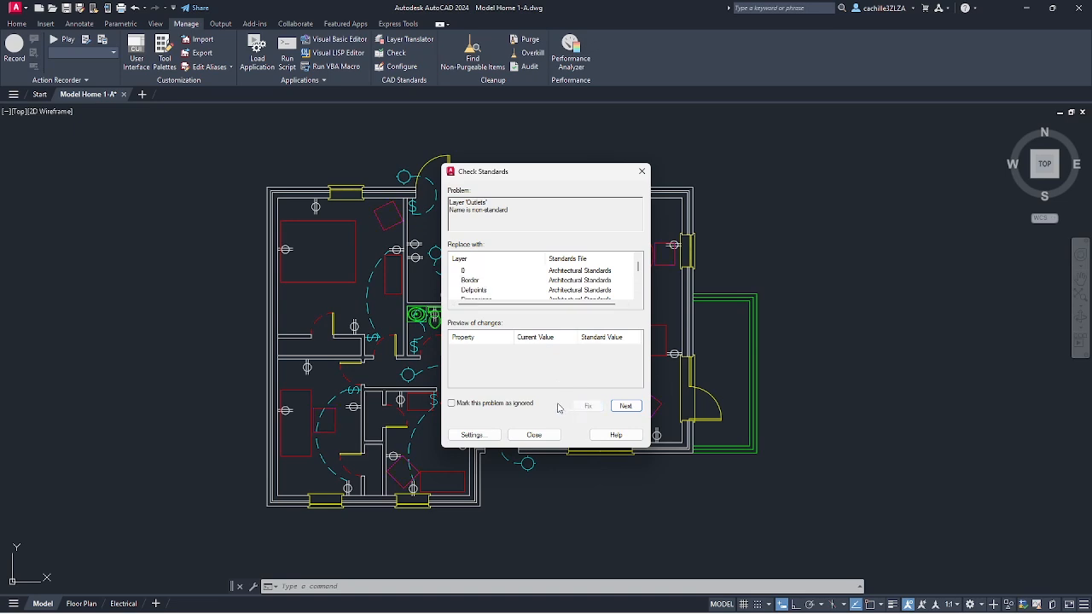
- Replace the non-standard Outlets layer with the standard Electrical layer
left_click(640, 296)
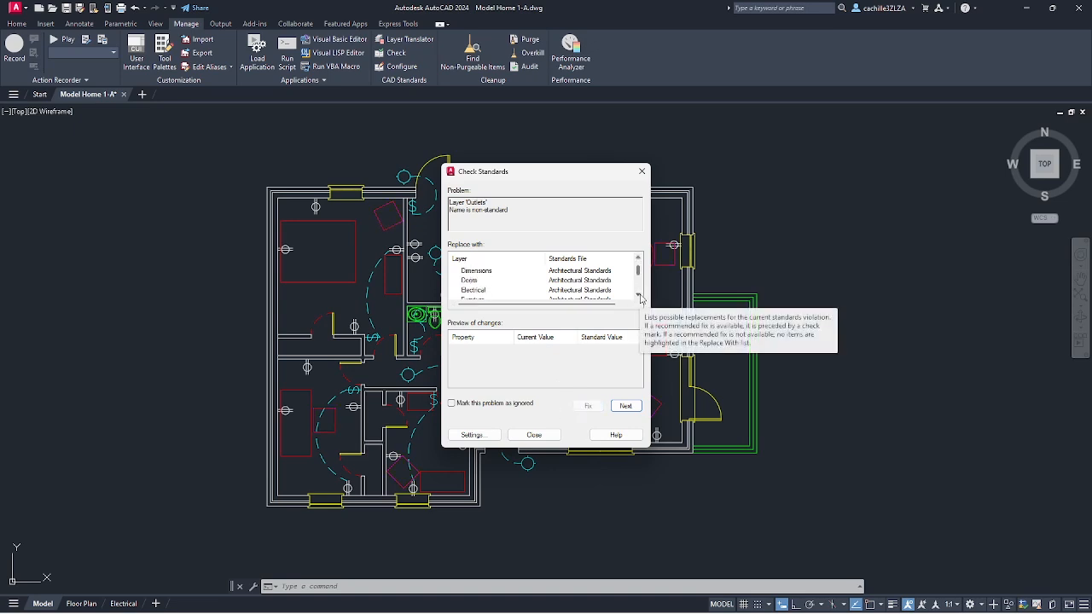
left_click(473, 290)
left_click(587, 406)
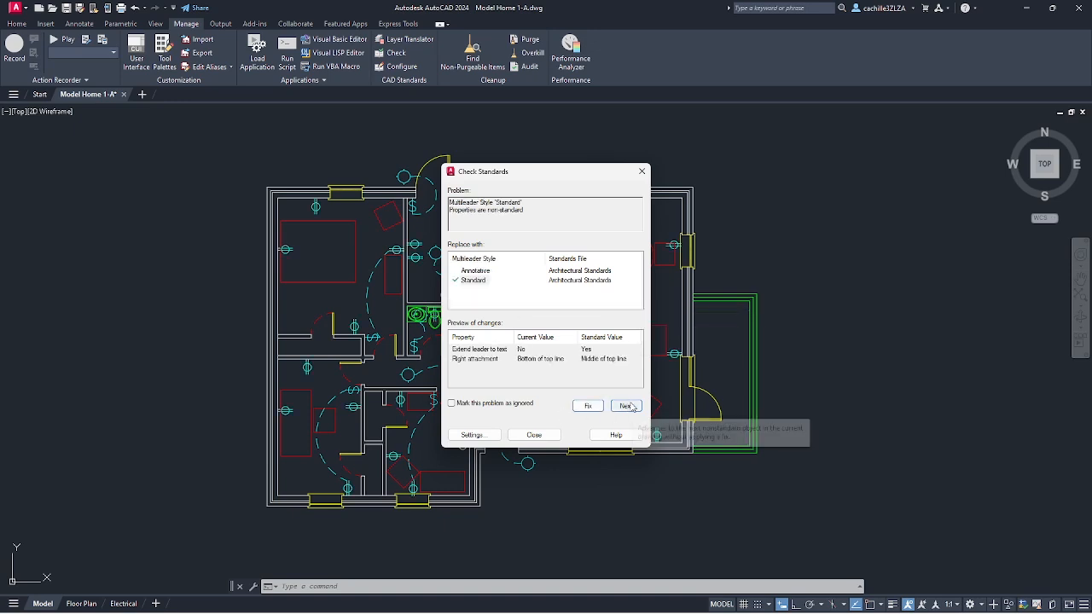
- Skip the Standard multileader style and the LOGO and HAND text style problems without fixing them, and finish the standards check
left_click(628, 407)
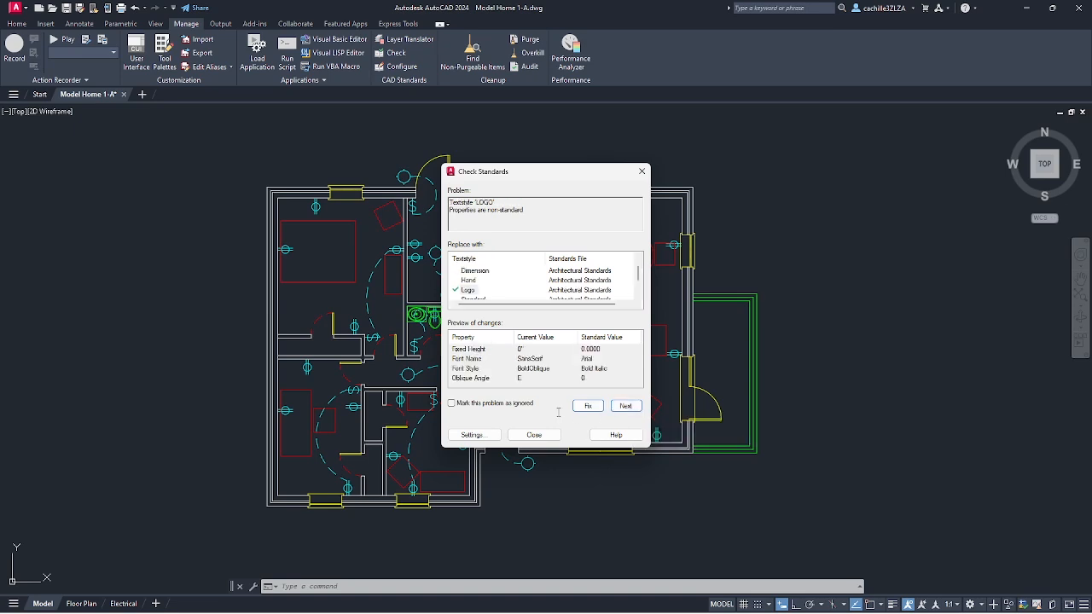
left_click(627, 406)
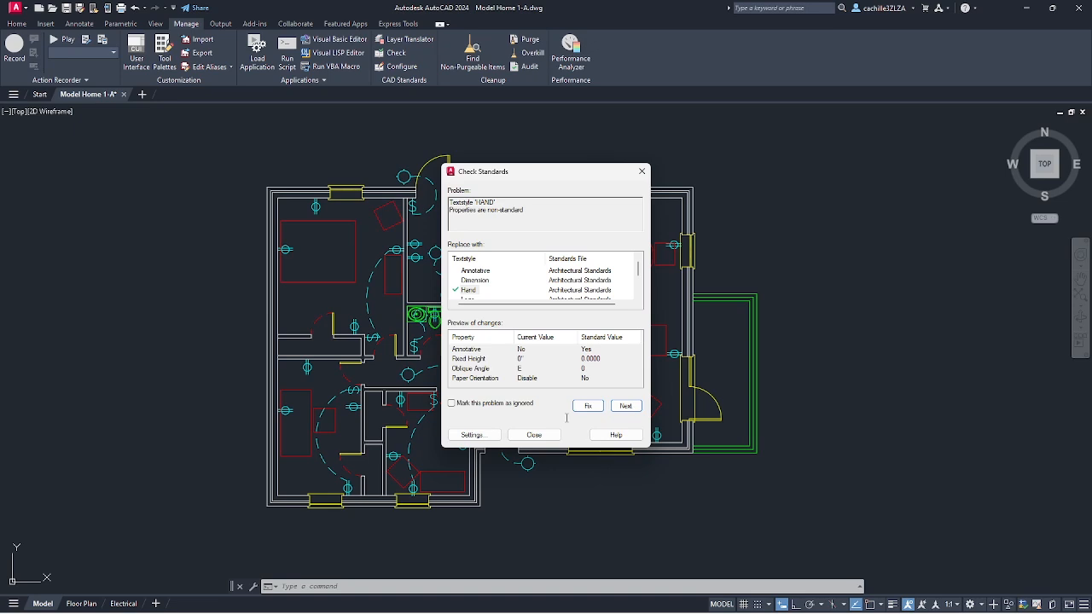
left_click(626, 407)
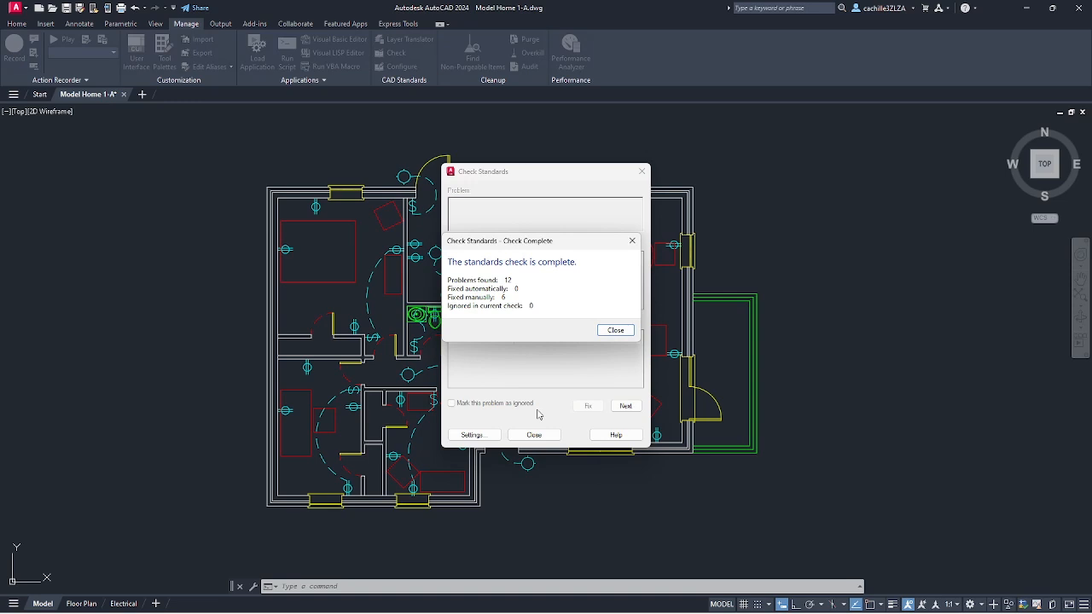
left_click(615, 330)
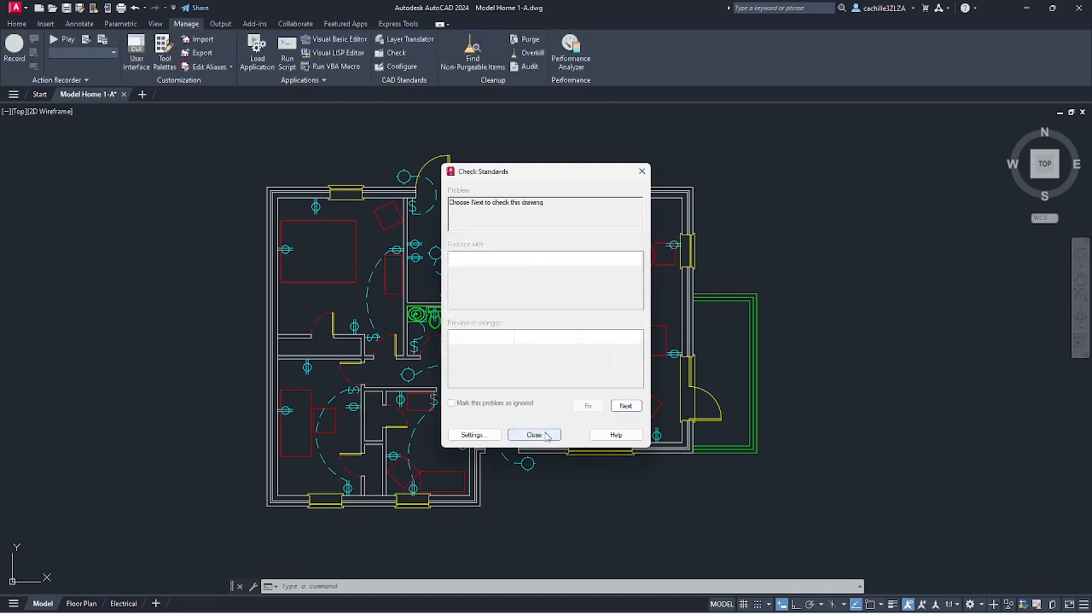
left_click(534, 436)
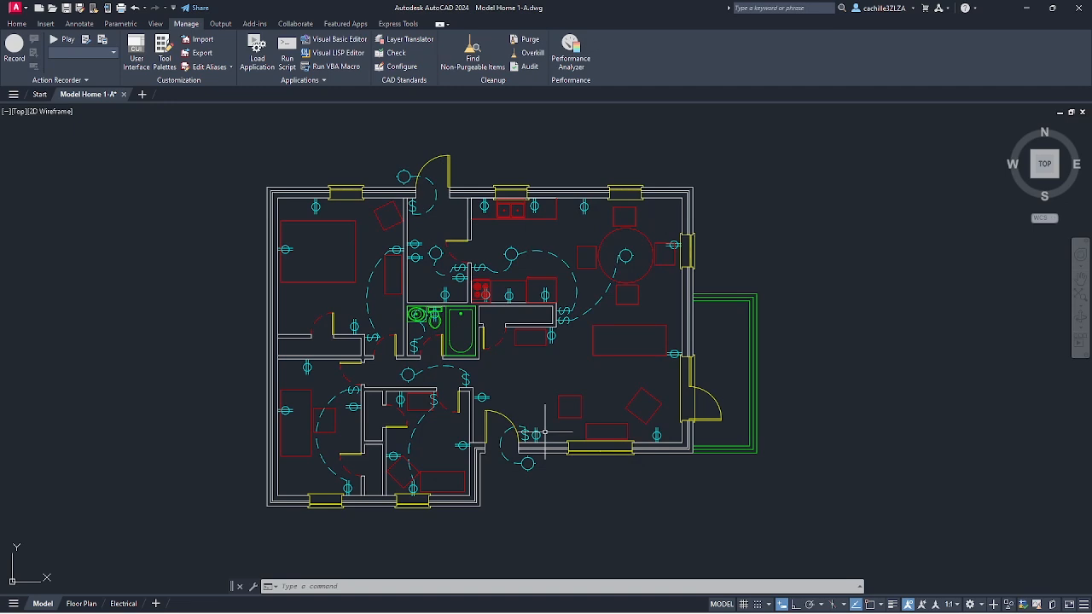
- Review the drawing's current layer list for the replaced layers
left_click(16, 25)
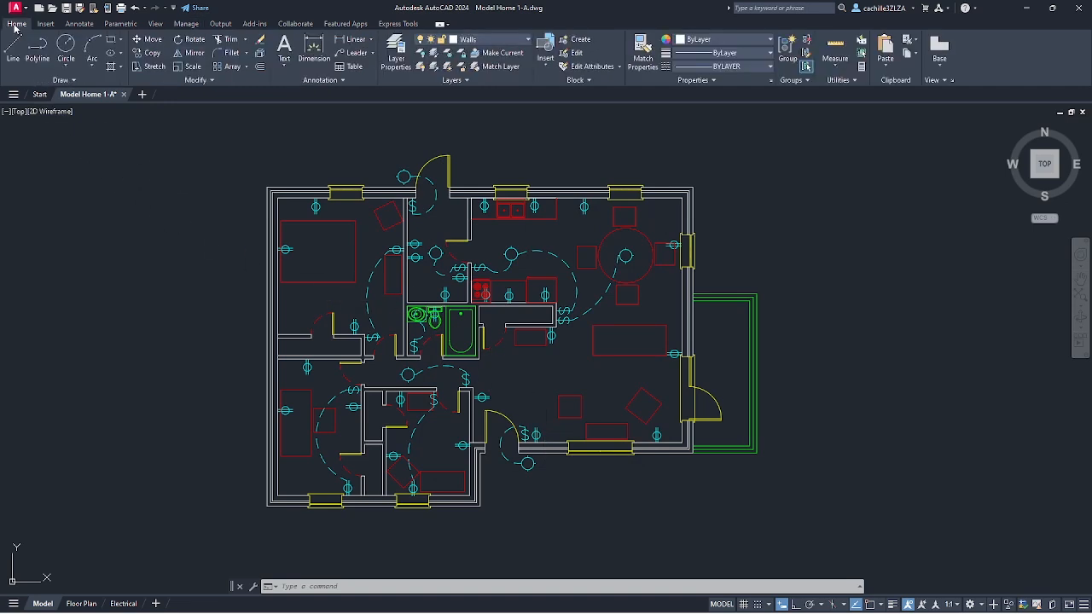
left_click(527, 40)
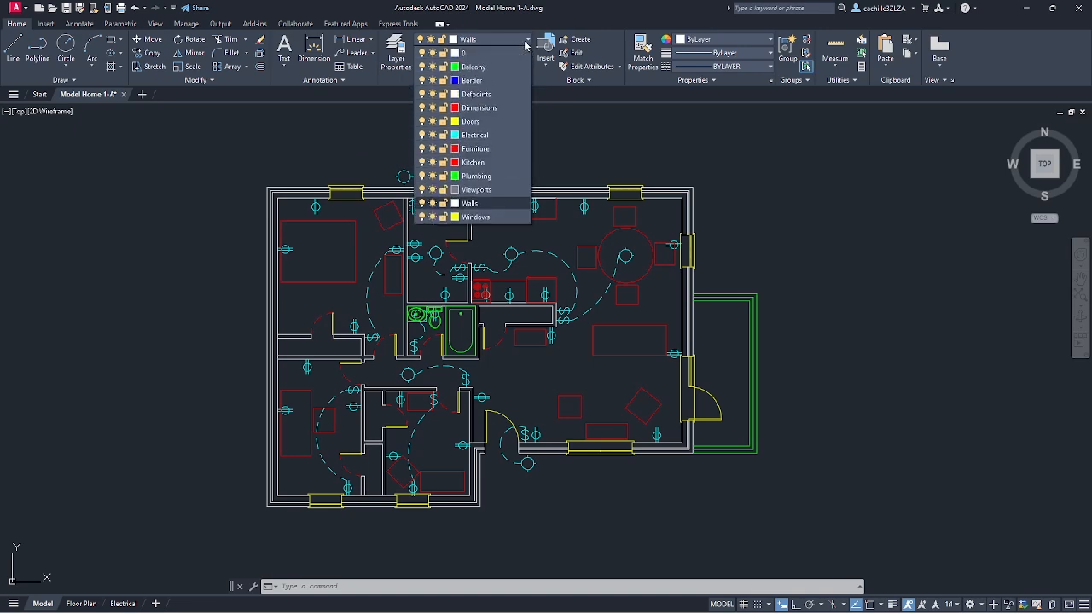
left_click(593, 128)
- Create a new layer named Switches in the layer properties manager and close the manager
type("la")
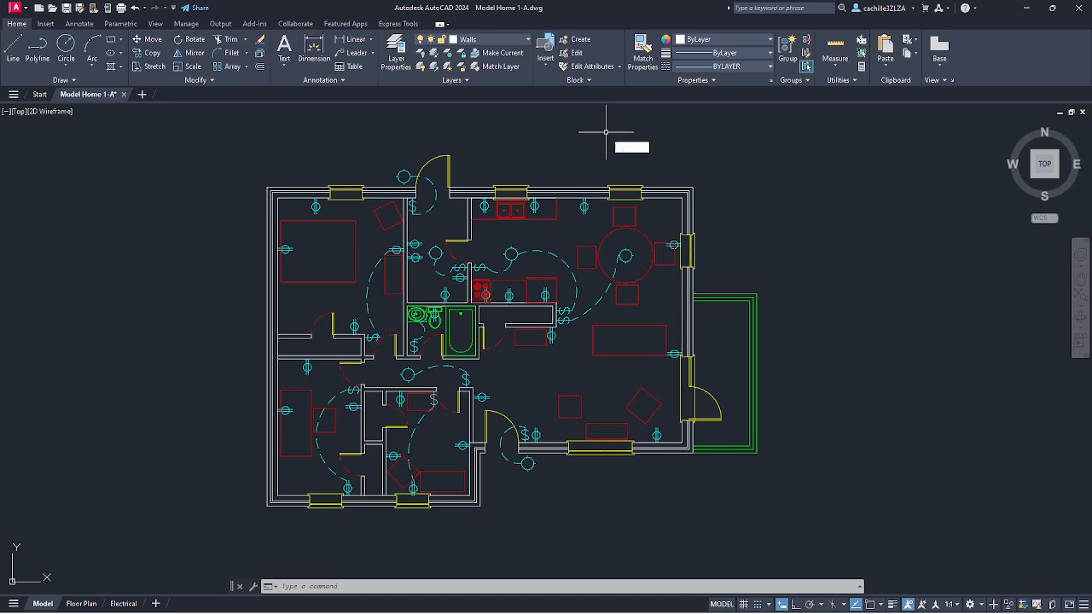
key("Return")
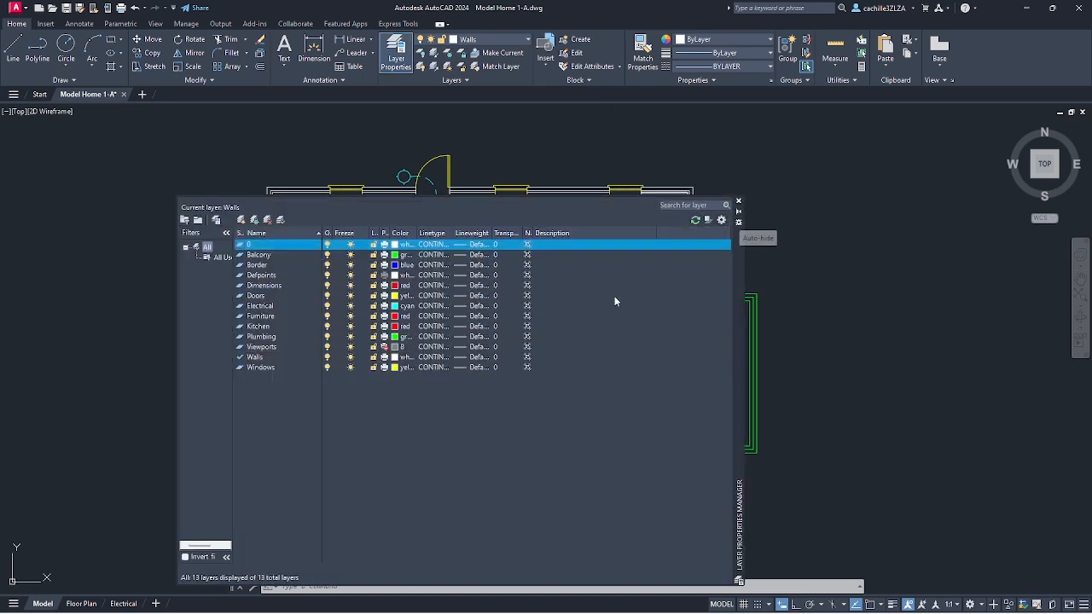
left_click(241, 220)
type("Switches")
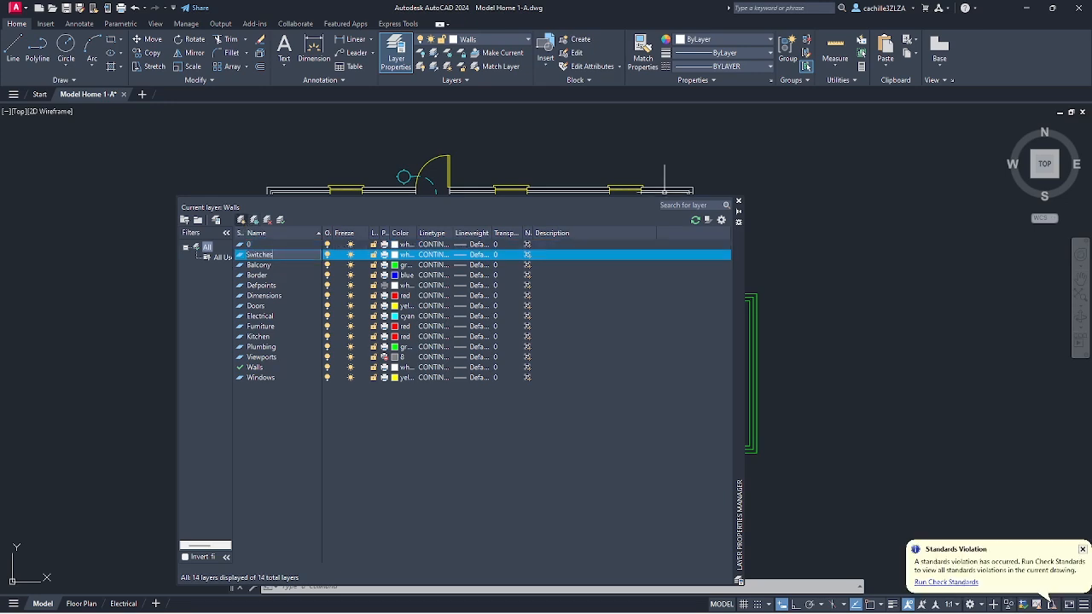
key("Return")
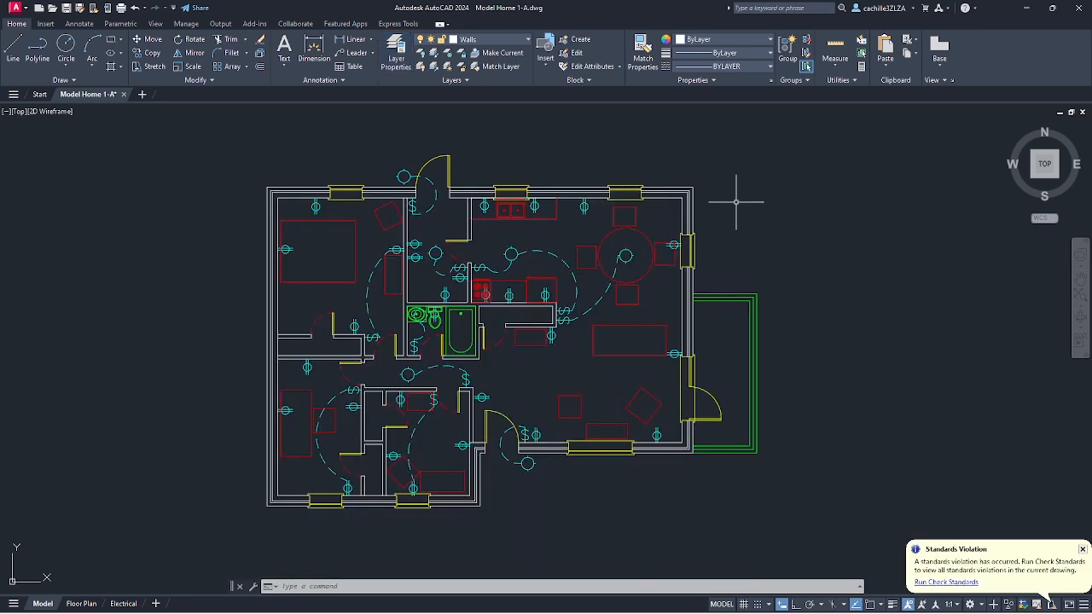
left_click(739, 203)
- Run the standards check from the violation notification, skip the Balcony and Kitchen layers, and replace the Switches layer with the standard Electrical layer
left_click(956, 582)
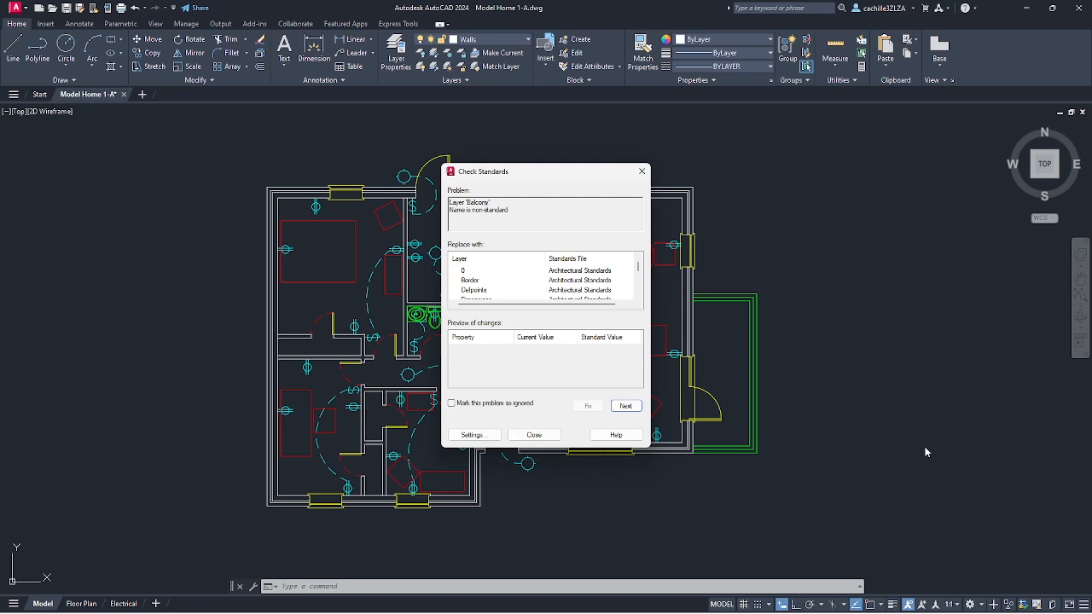
left_click(624, 406)
left_click(625, 406)
scroll(637, 271, "down", 1)
scroll(638, 272, "down", 1)
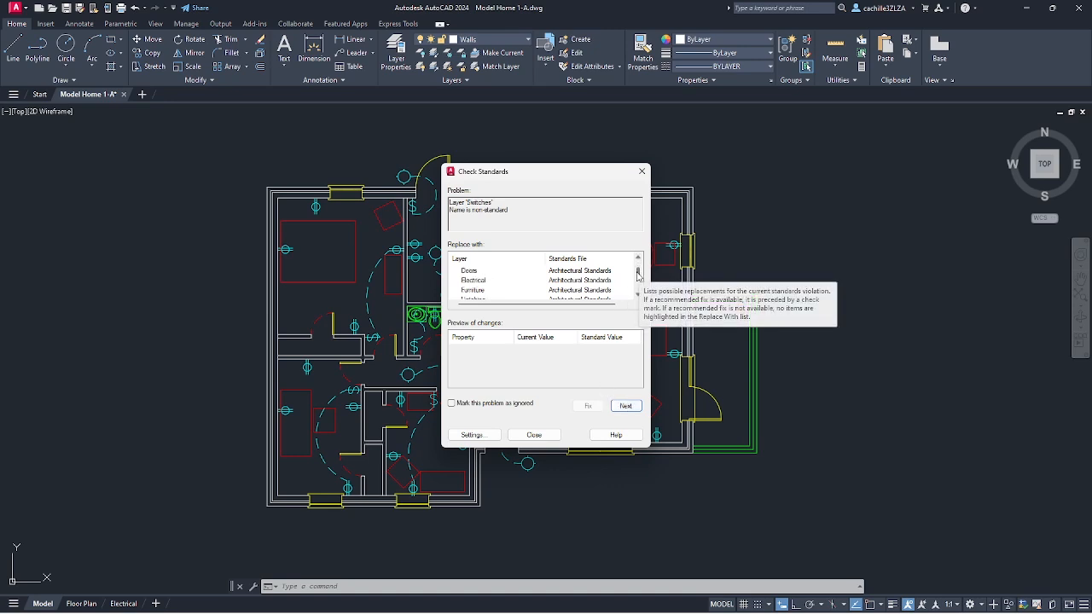
left_click(485, 282)
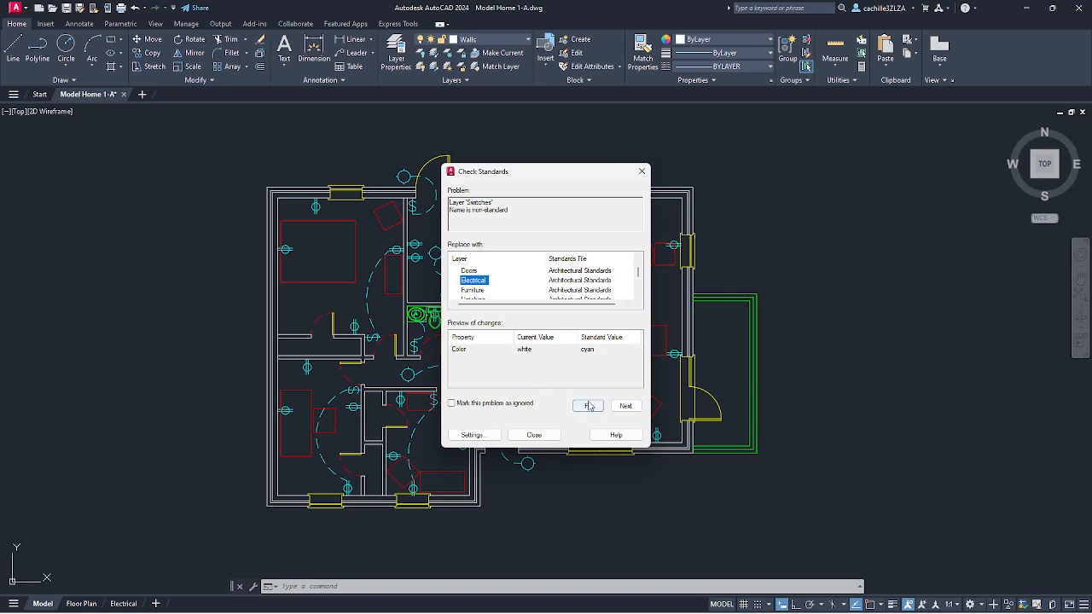
left_click(588, 406)
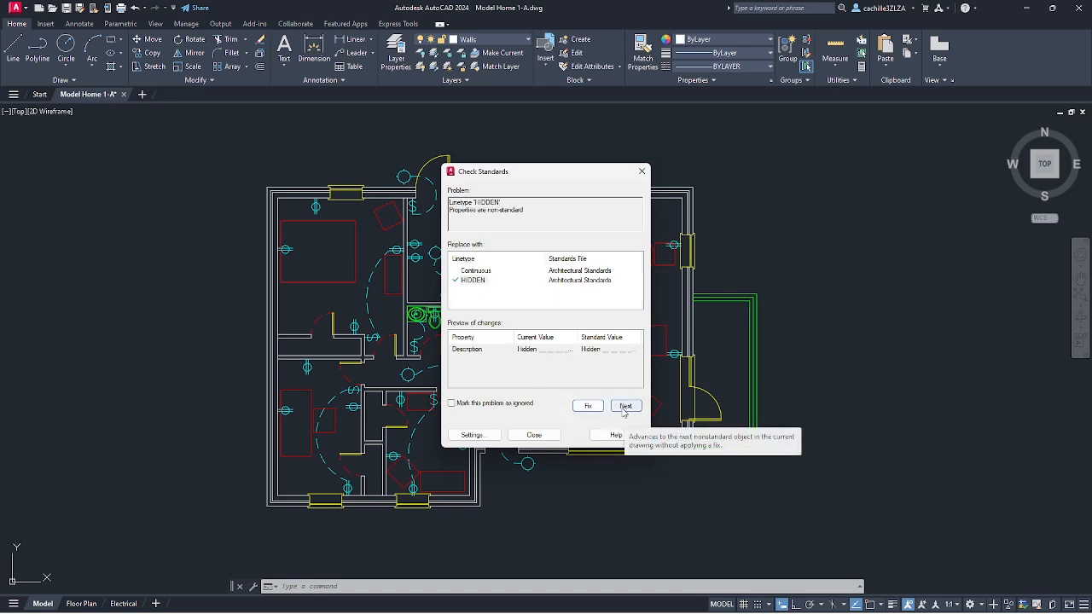
- Skip the HIDDEN linetype, Standard multileader style, and LOGO and HAND text style problems, and close the completed standards check
left_click(625, 407)
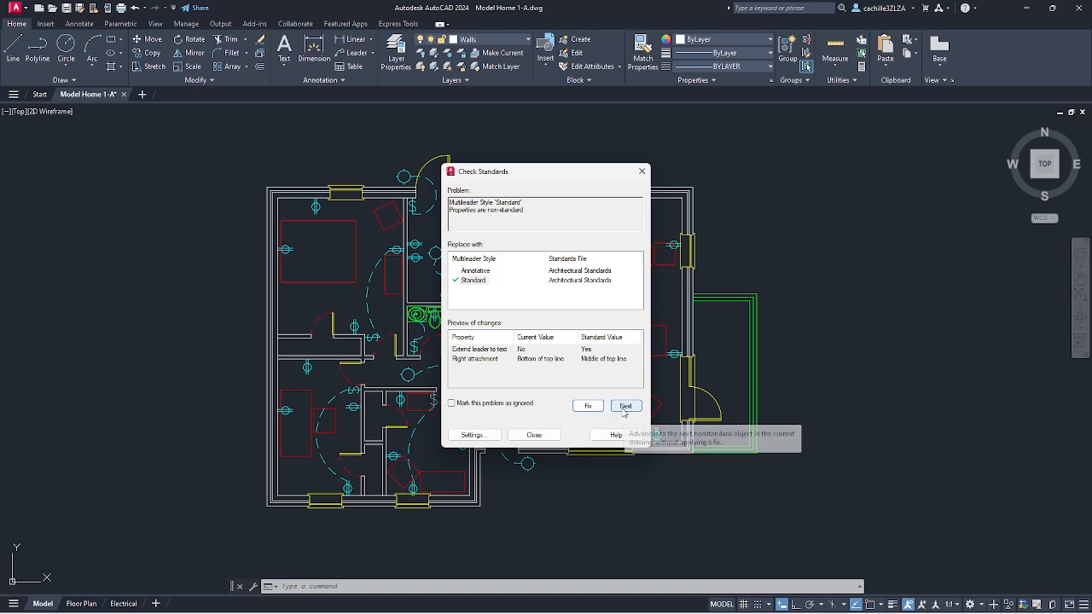
left_click(624, 409)
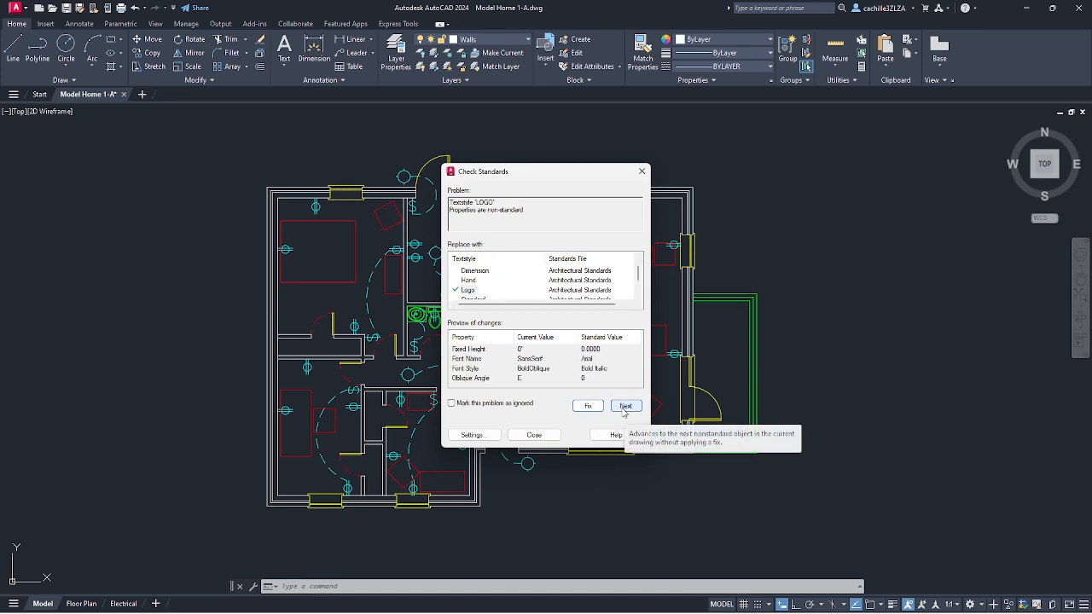
left_click(625, 407)
left_click(626, 407)
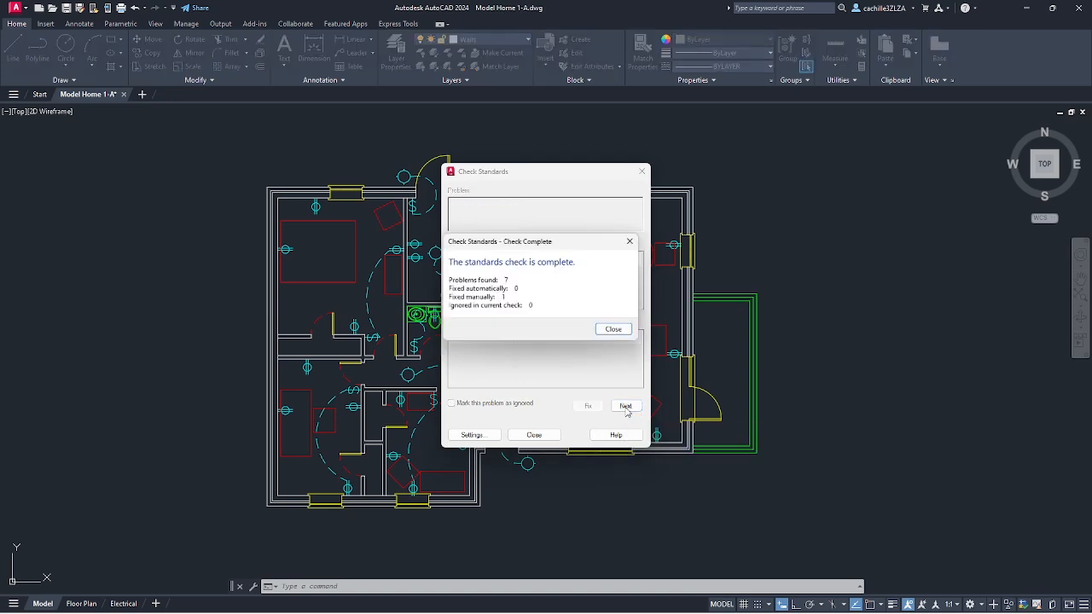
left_click(628, 336)
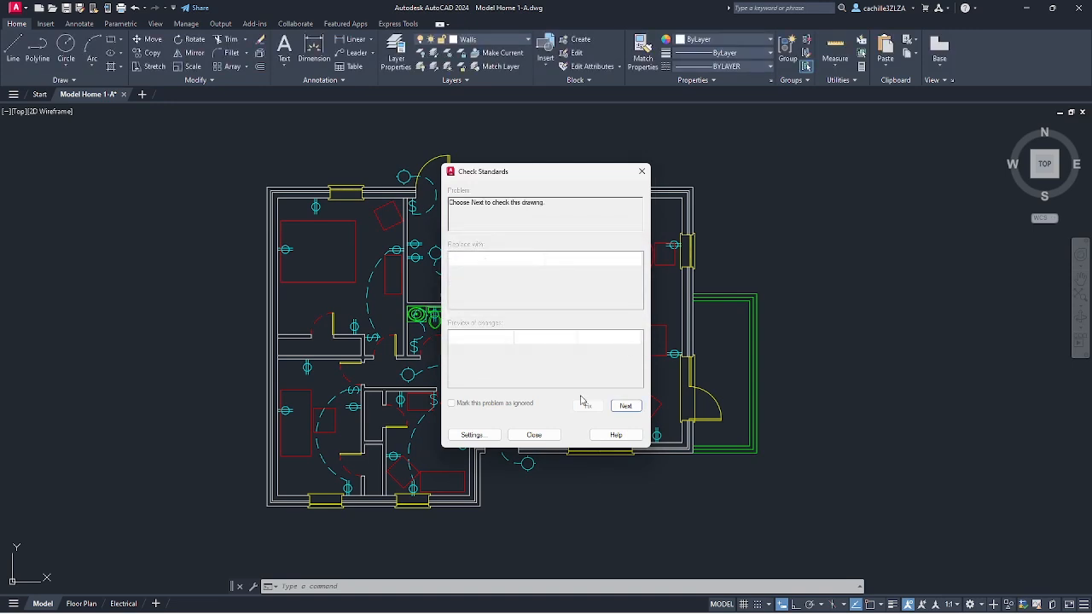
left_click(558, 437)
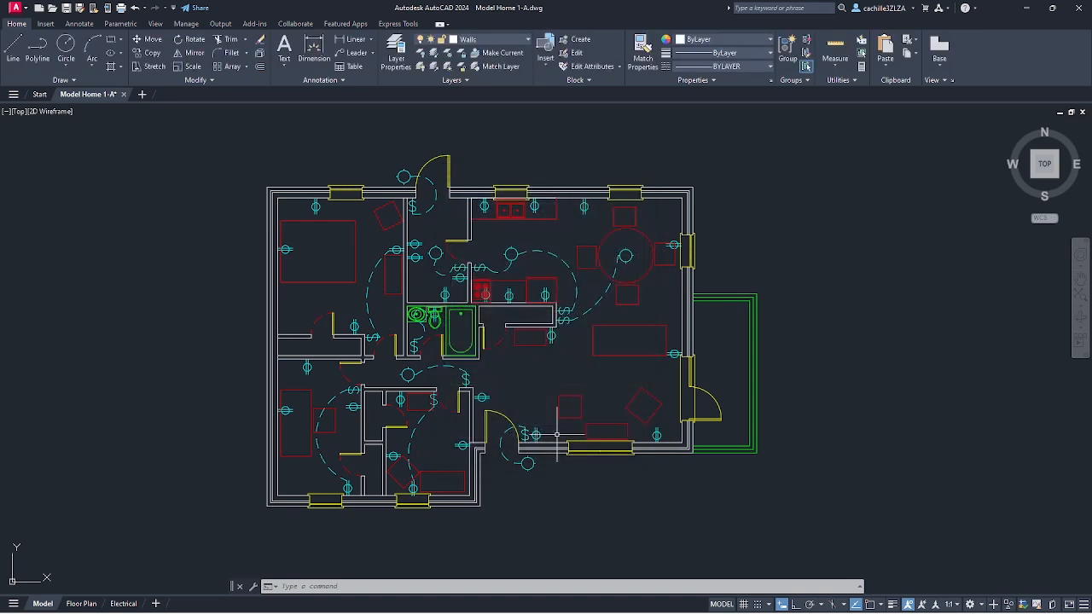
- Check the layer properties manager for the Switches layer and close the manager
type("la")
key("Return")
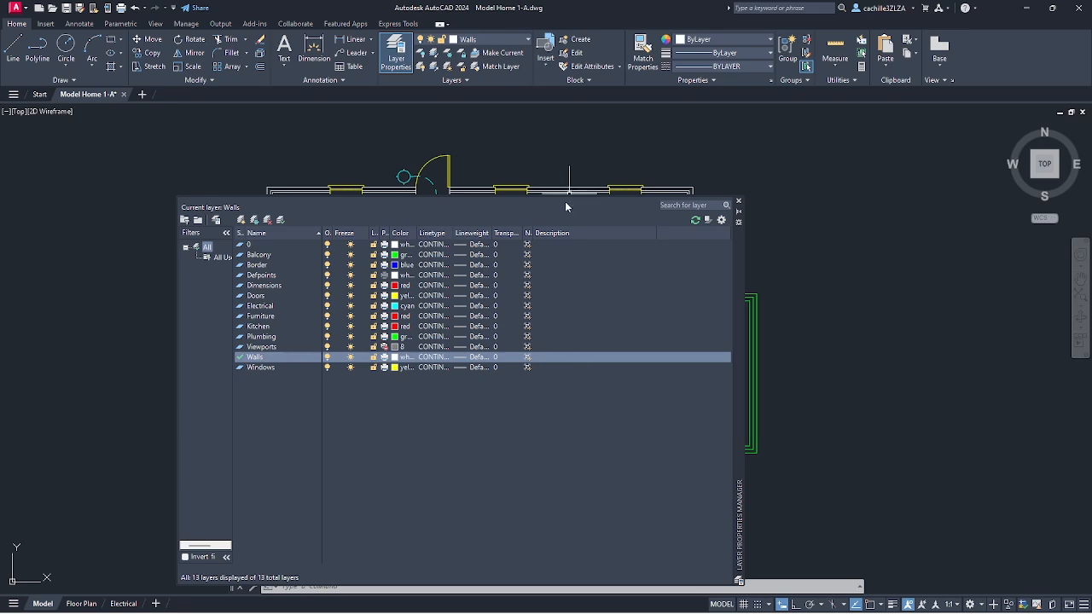
left_click(738, 200)
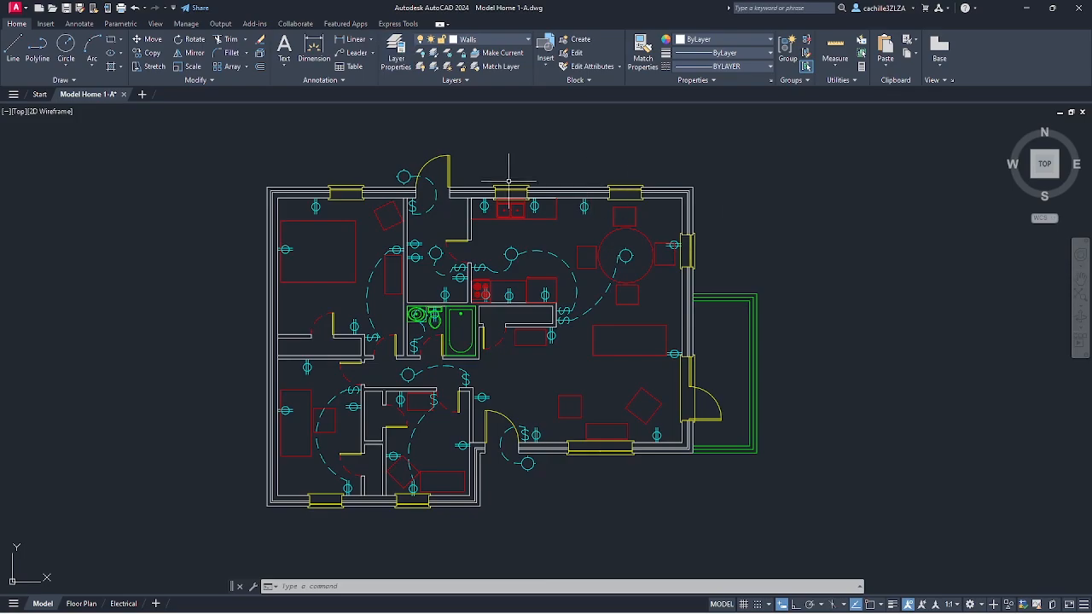